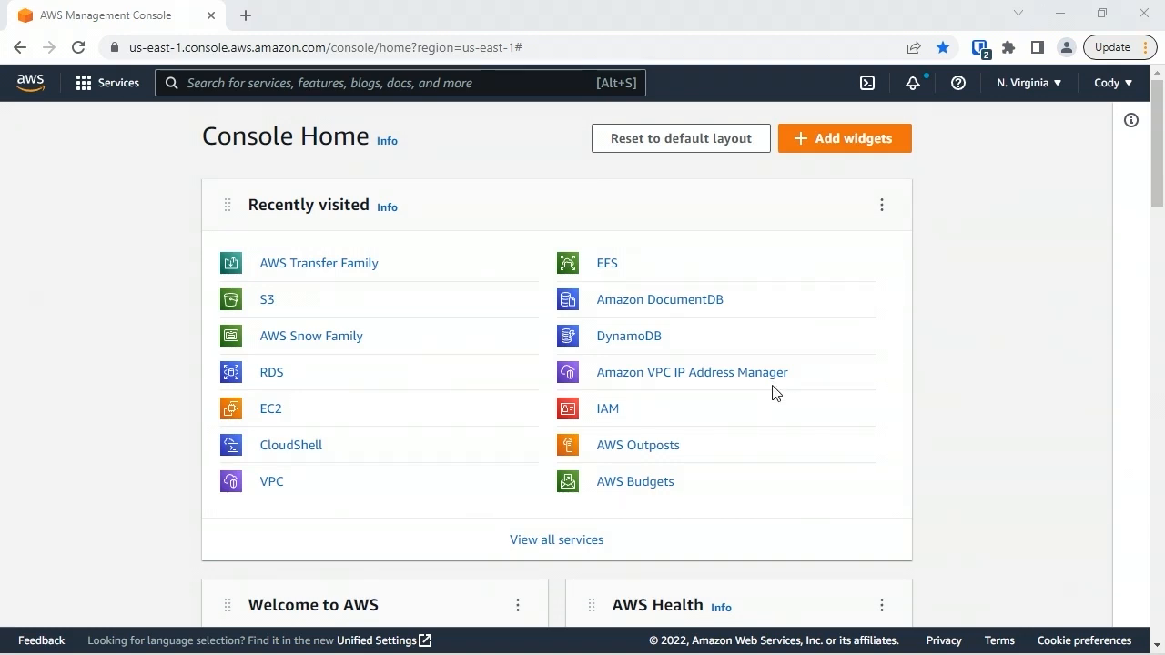
- Open the details of the WindowsServer2022-1 instance in EC2
left_click(278, 418)
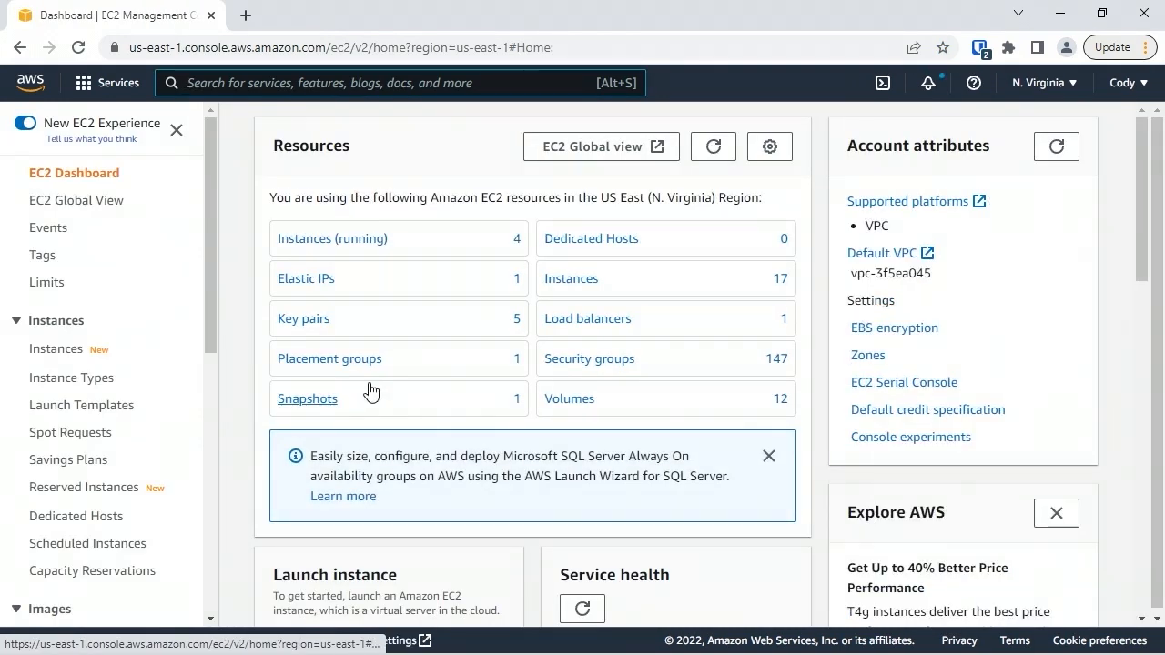
left_click(78, 353)
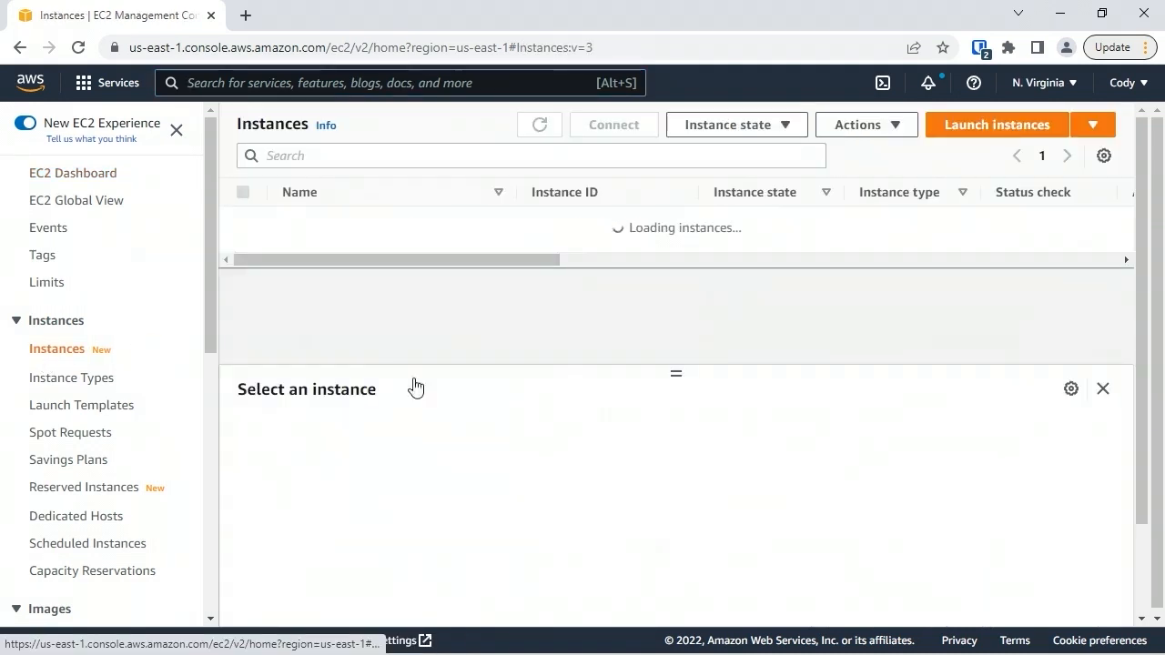
left_click(624, 303)
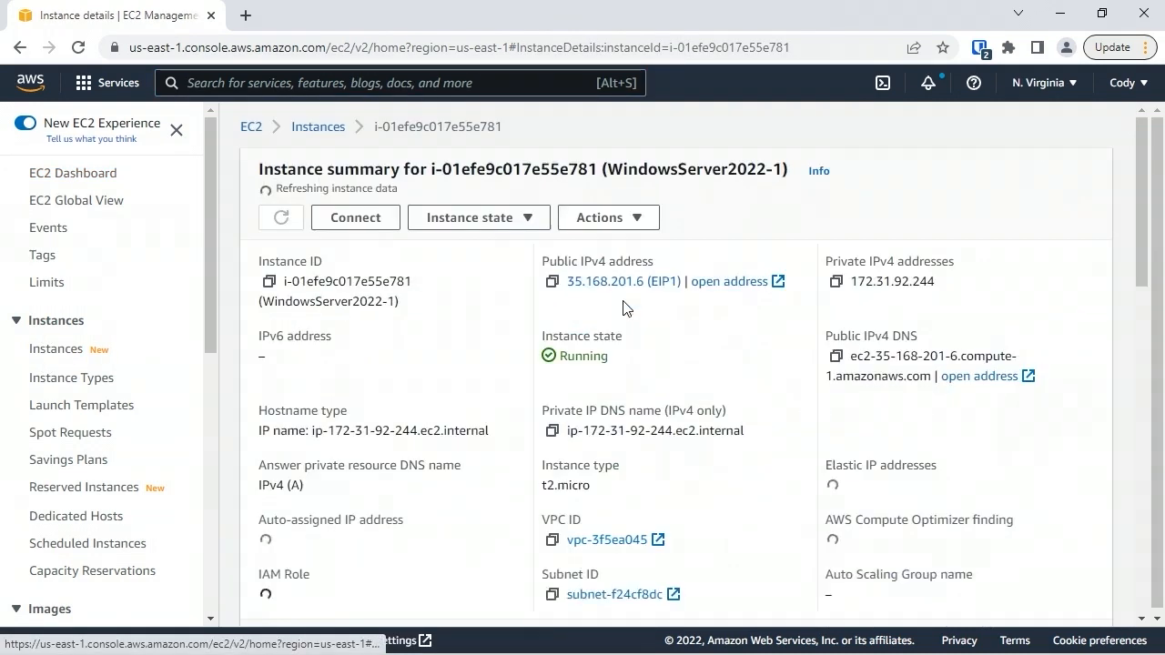
- Examine the instance's storage details, including its root device and attached block devices
left_click_drag(1143, 264, 1143, 358)
left_click(565, 400)
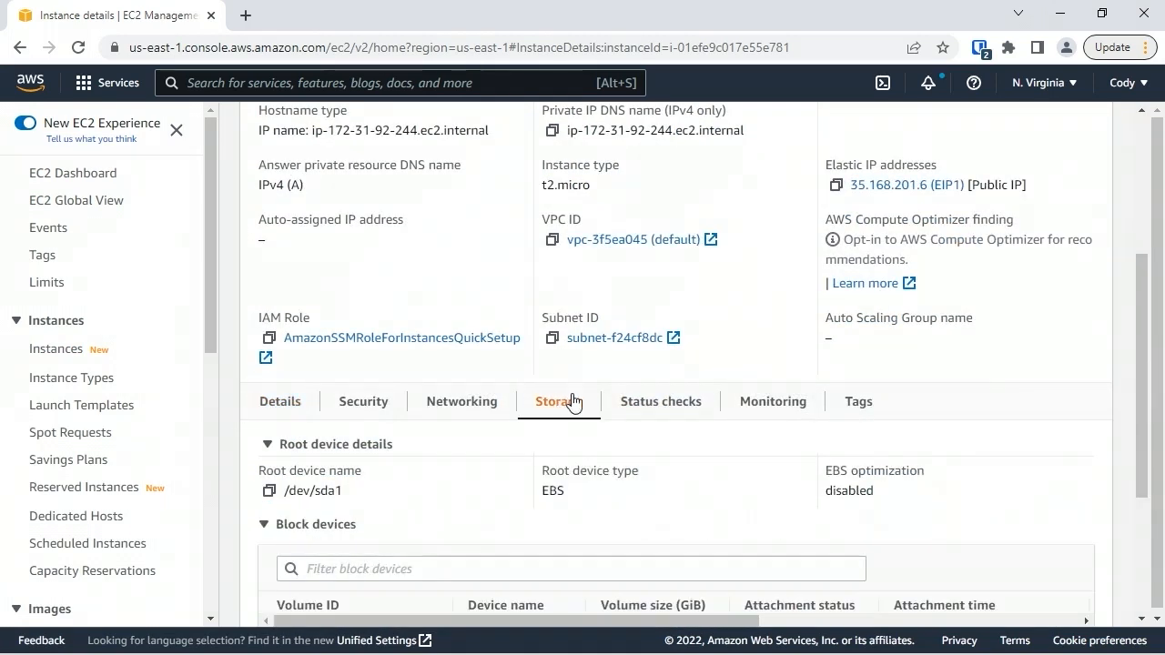
left_click_drag(1144, 339, 1143, 424)
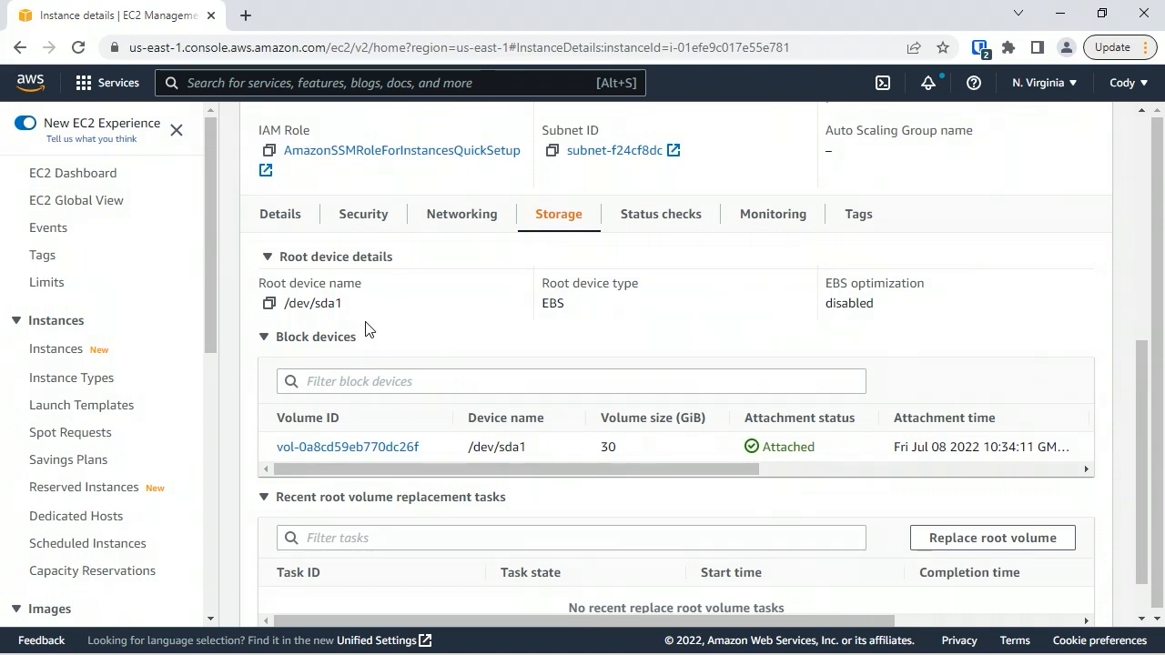
left_click(266, 339)
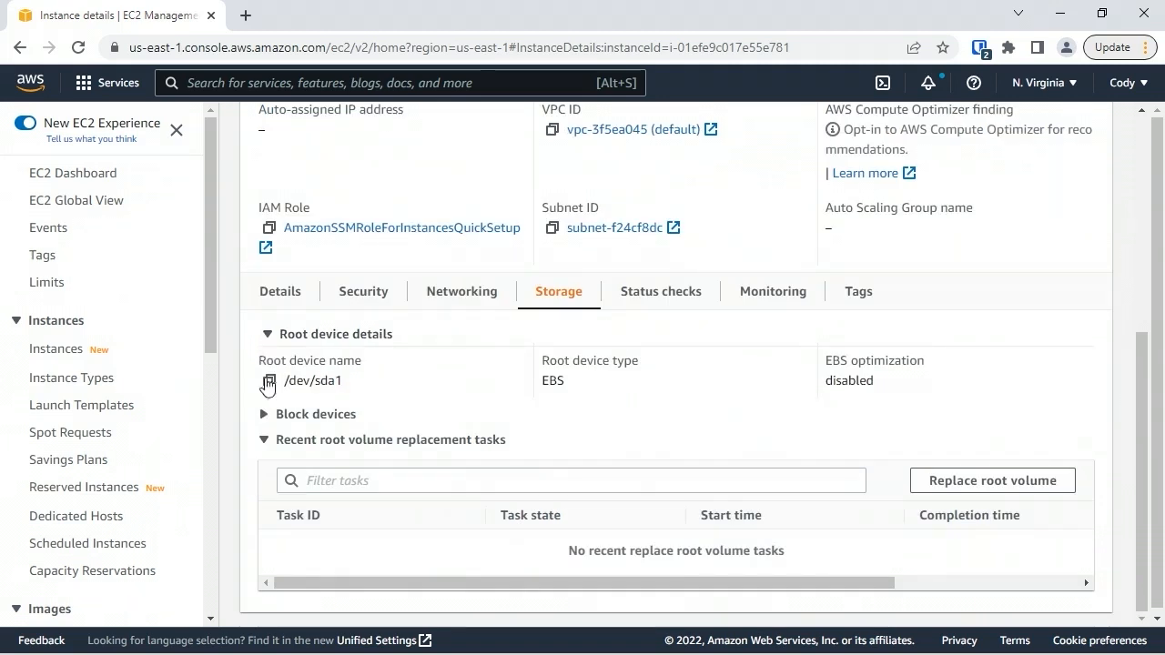
left_click(264, 414)
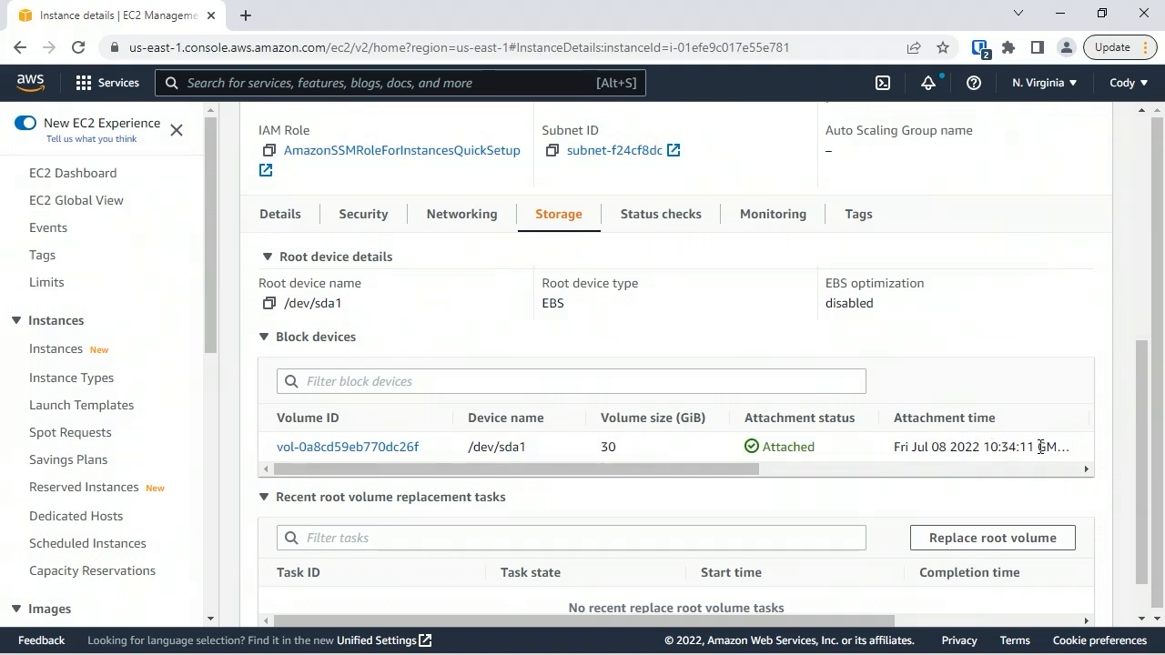
- Open the list of Elastic Block Store volumes
scroll(1125, 459, "up", 2)
left_click_drag(206, 262, 211, 361)
scroll(96, 351, "down", 2)
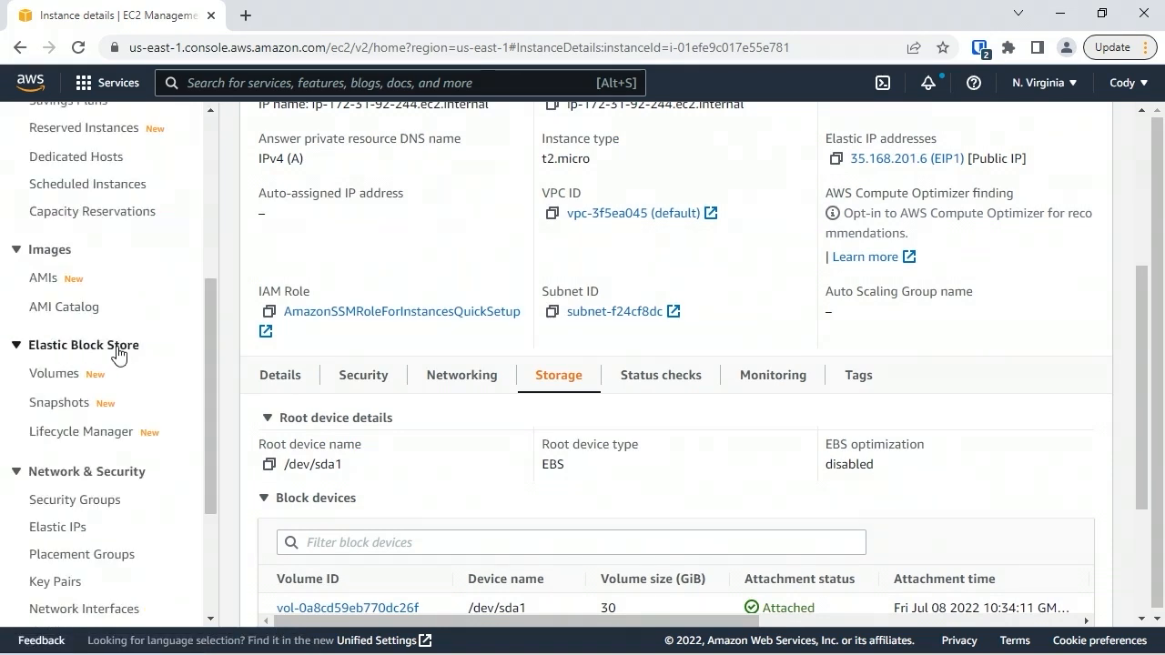
left_click(52, 375)
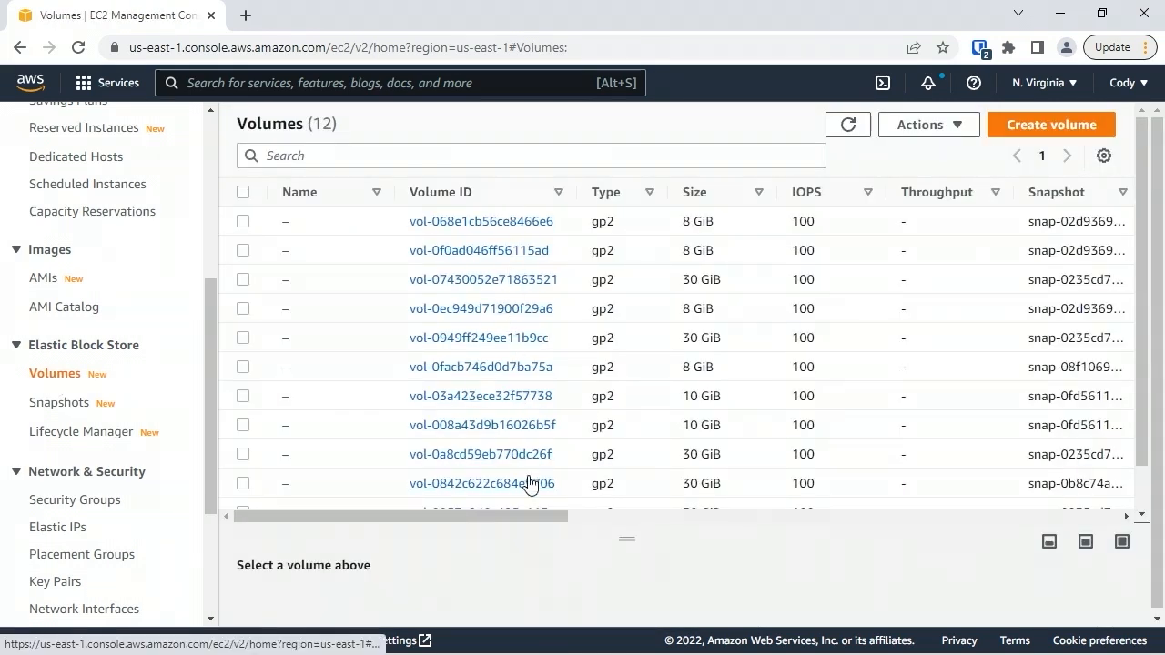
- Check the availability zones and attached instances of the existing volumes, and start creating a new volume
left_click_drag(536, 516, 891, 516)
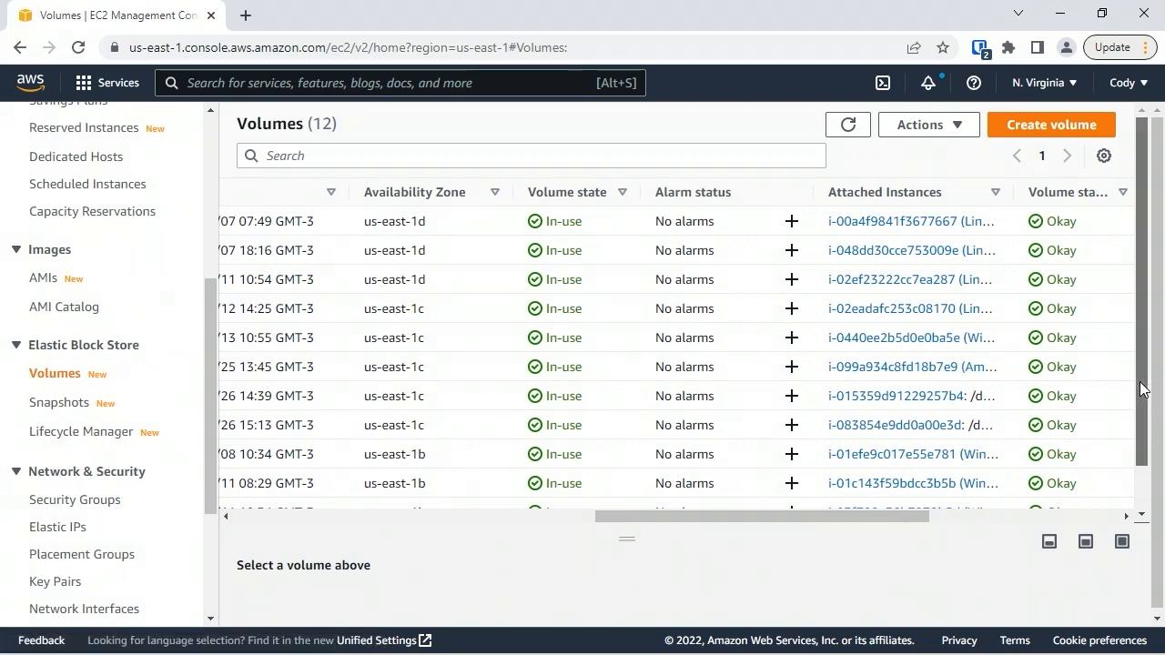
left_click_drag(1143, 385, 1149, 277)
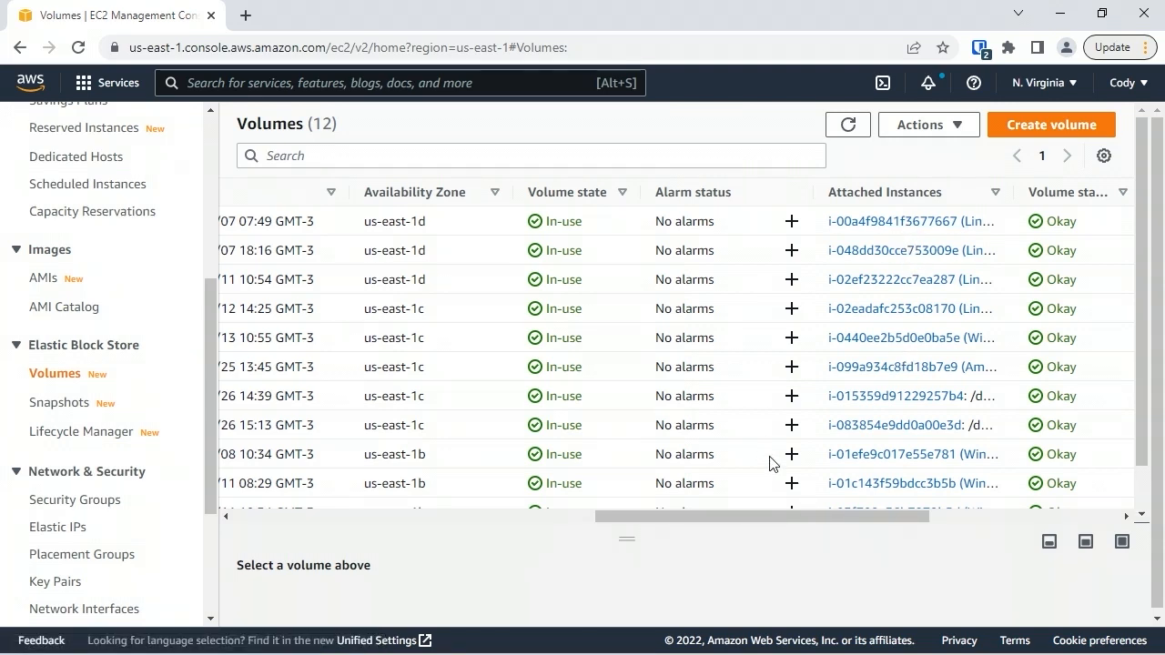
left_click_drag(809, 517, 376, 480)
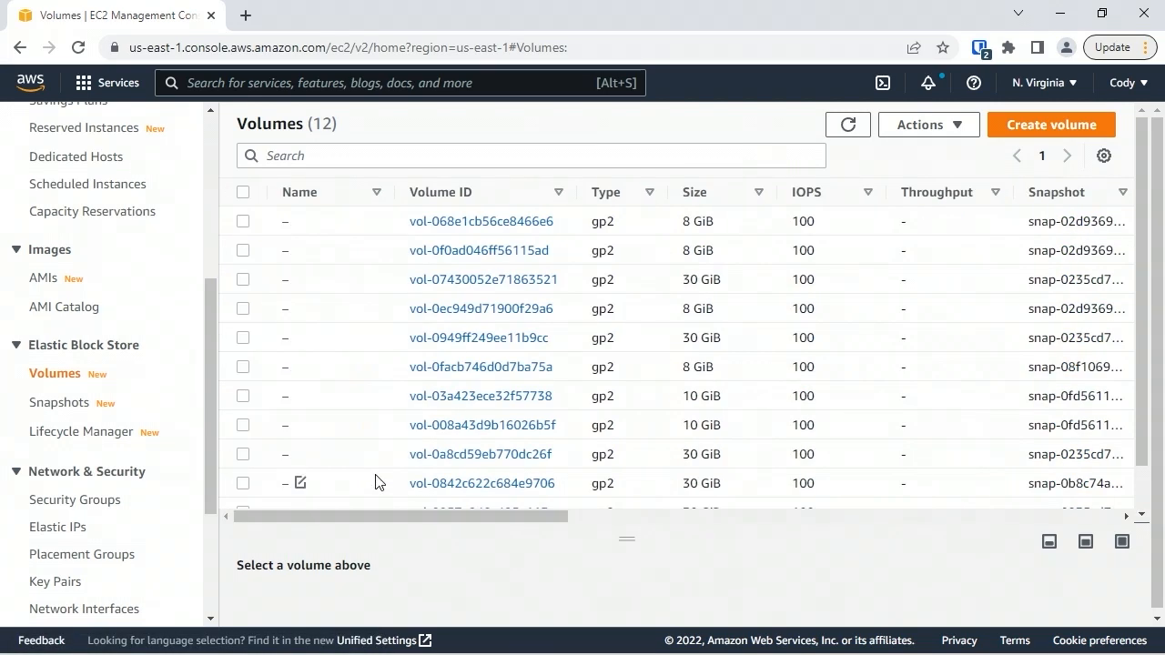
left_click(1053, 125)
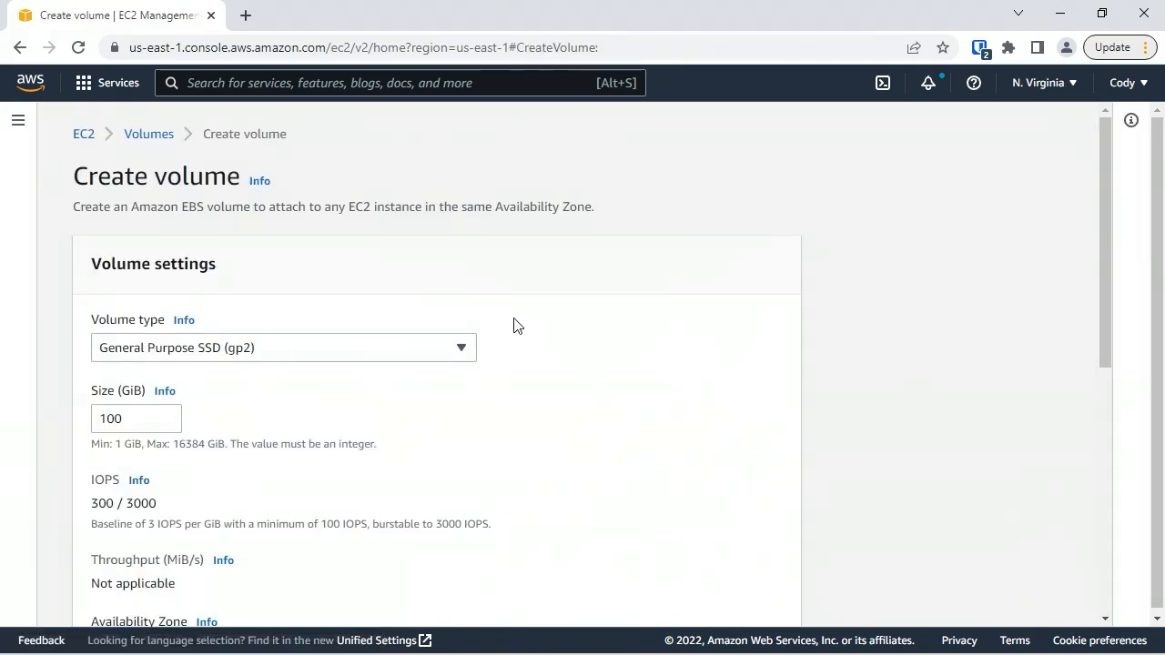
- Try the General Purpose SSD (gp3) volume type and inspect its IOPS setting
left_click(462, 354)
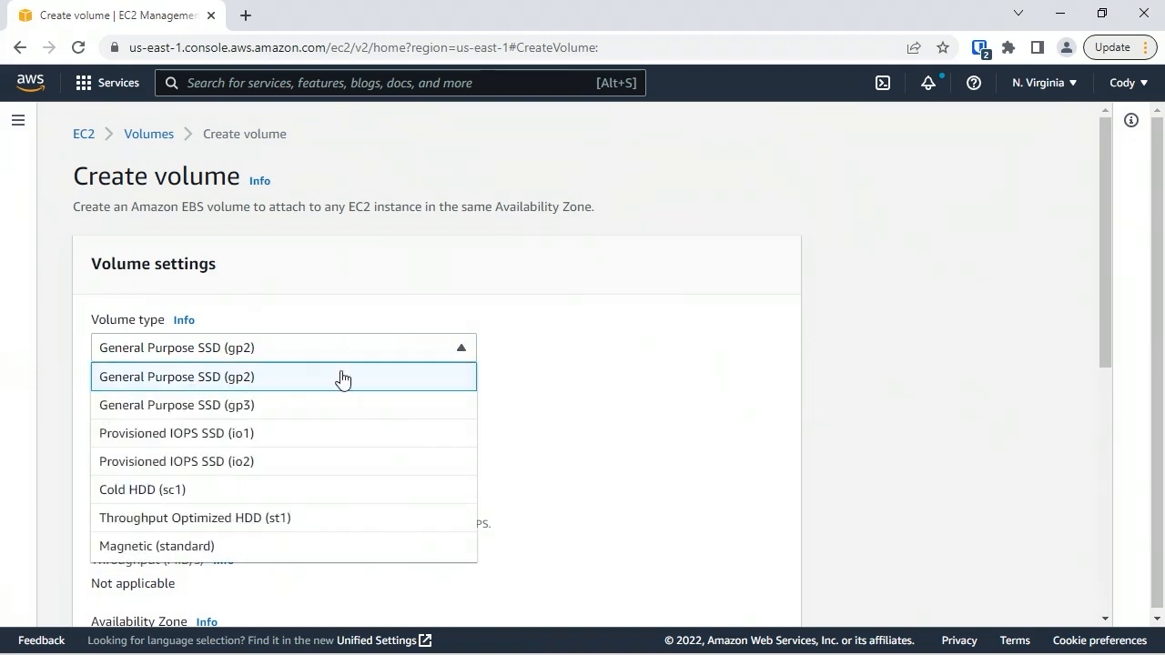
left_click(258, 417)
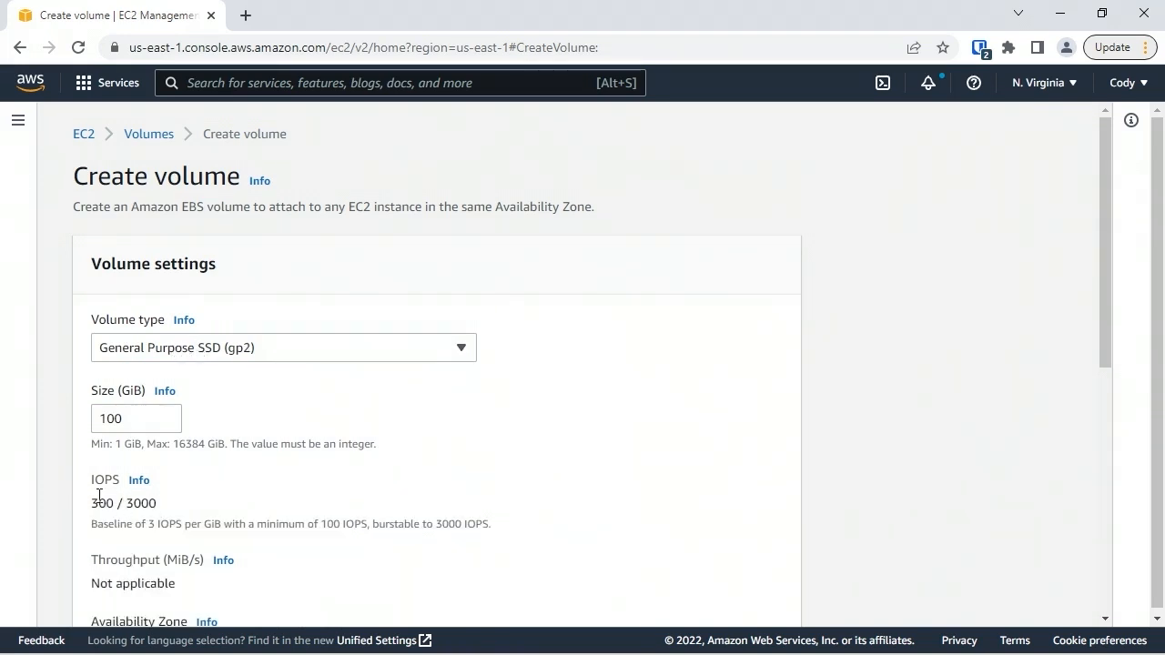
left_click(230, 361)
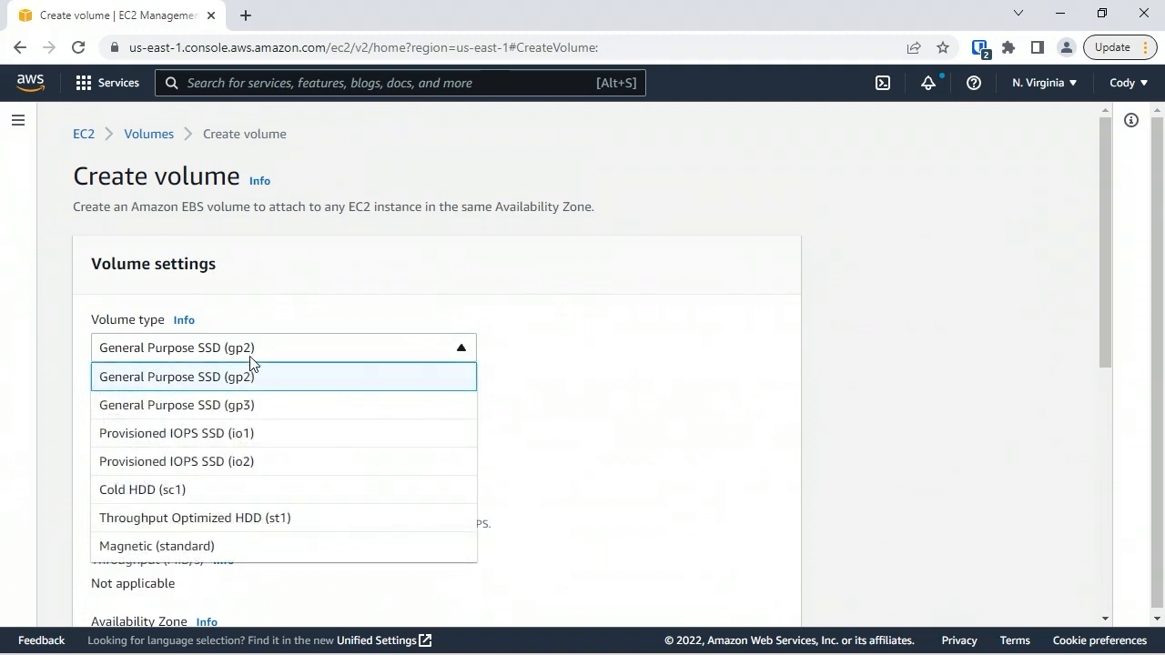
left_click(244, 415)
left_click(171, 517)
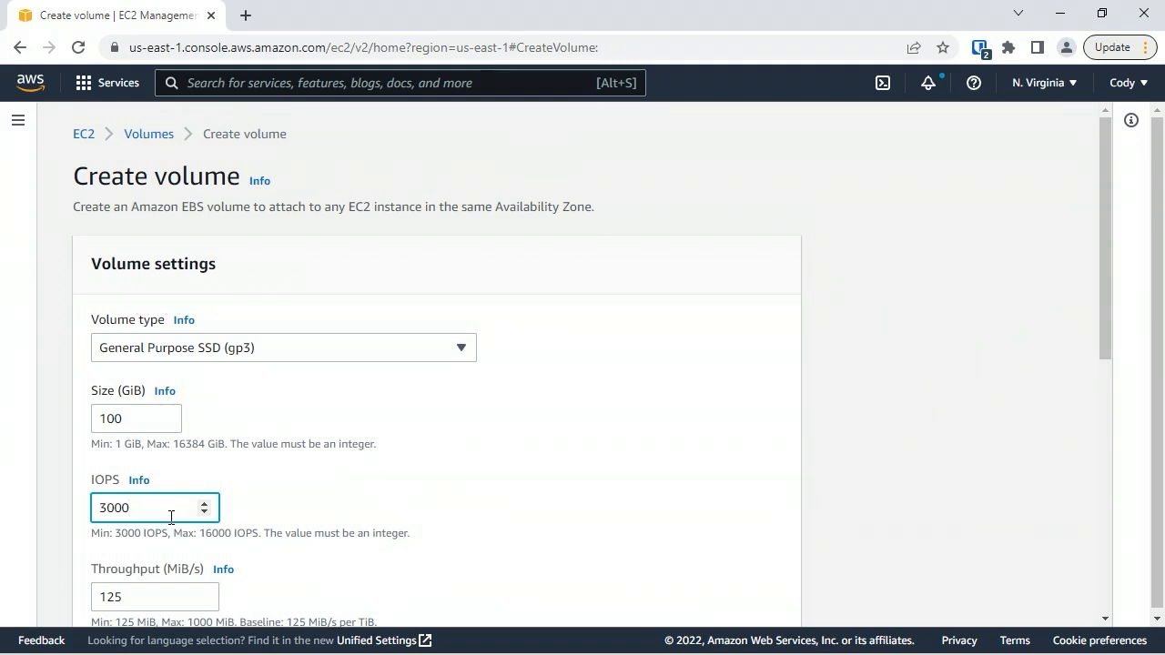
- Try the Provisioned IOPS SSD (io2) volume type, inspect its size and IOPS limits, and return to General Purpose SSD (gp2)
left_click(265, 347)
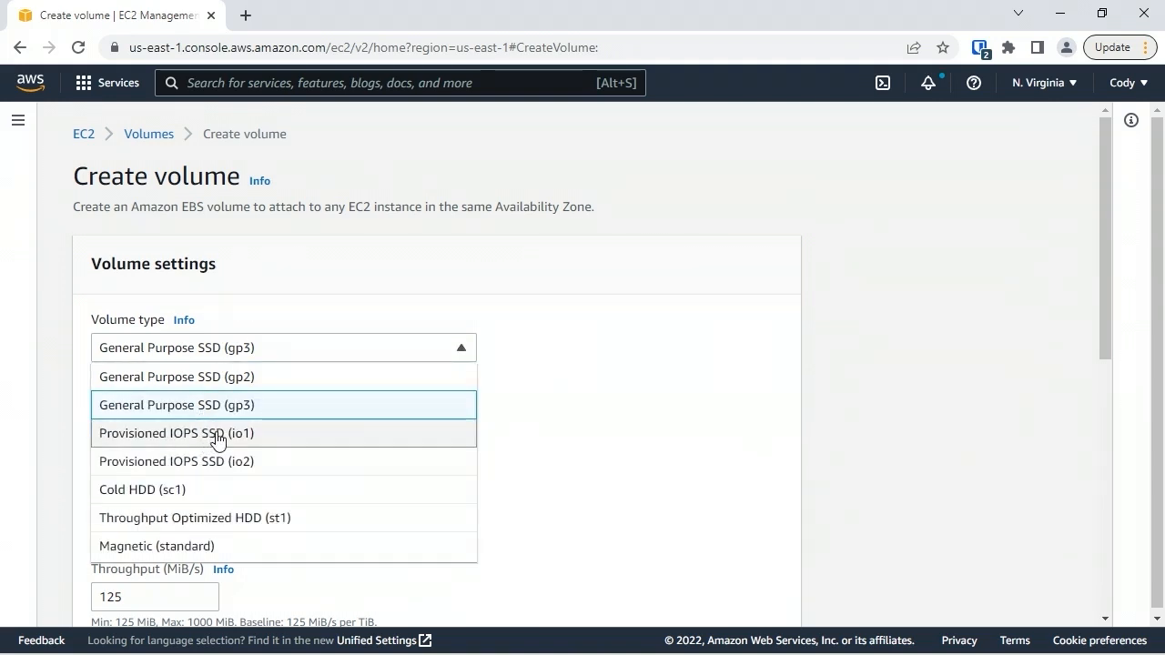
left_click(242, 464)
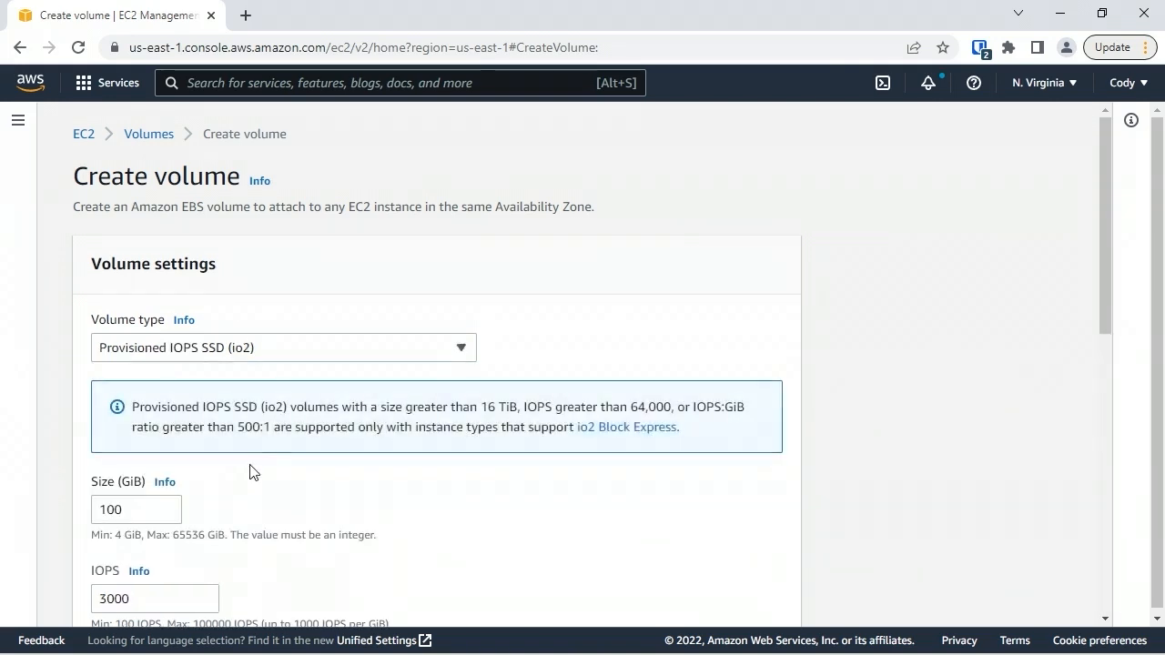
left_click_drag(1104, 308, 1103, 390)
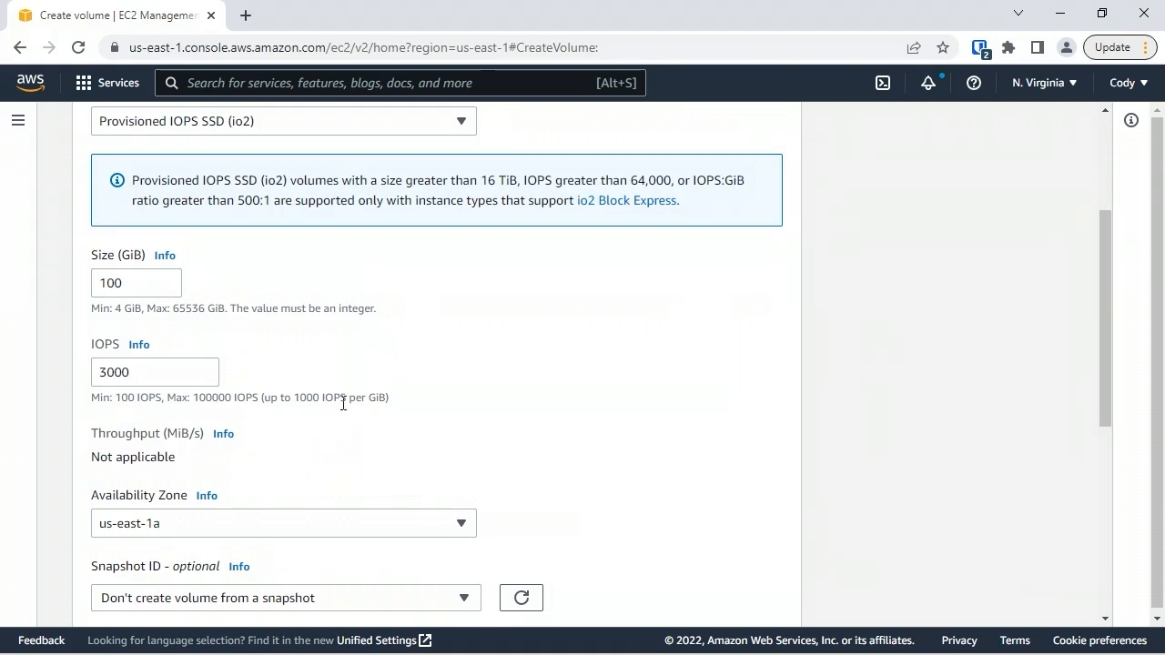
left_click(168, 288)
left_click(168, 279)
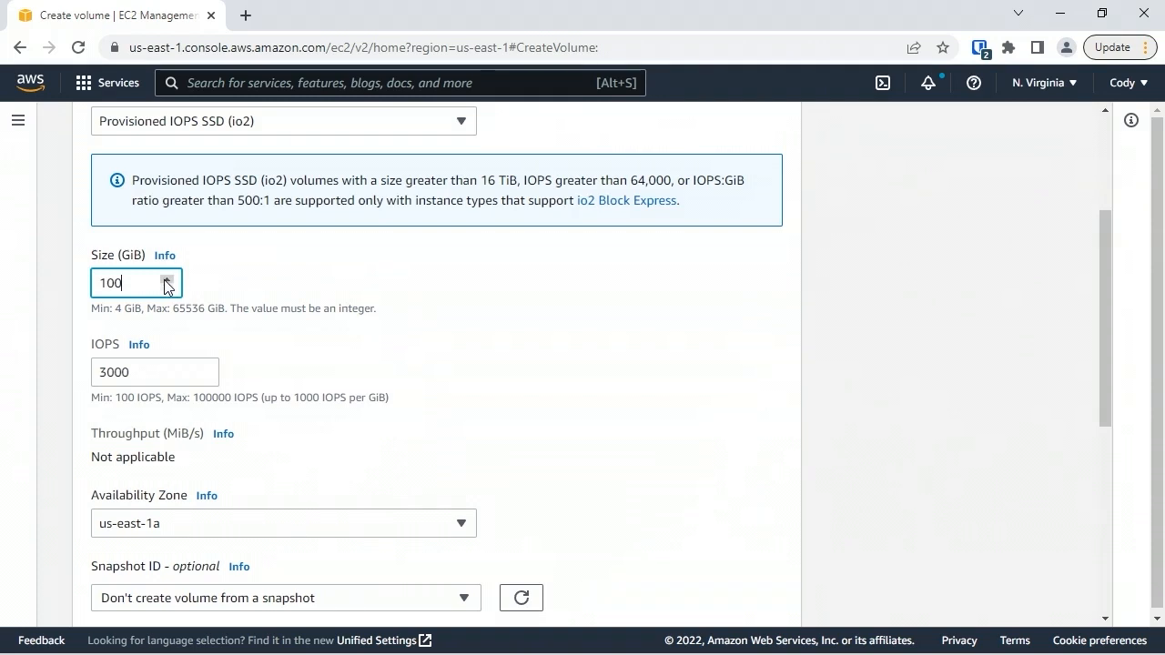
left_click(460, 121)
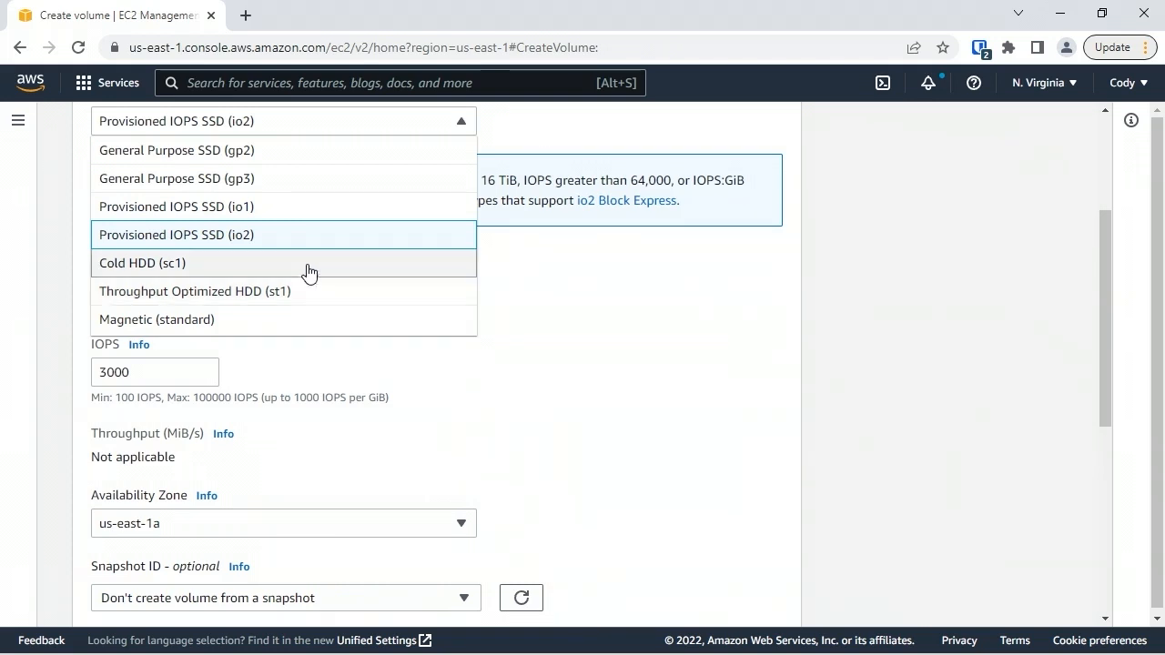
left_click(267, 160)
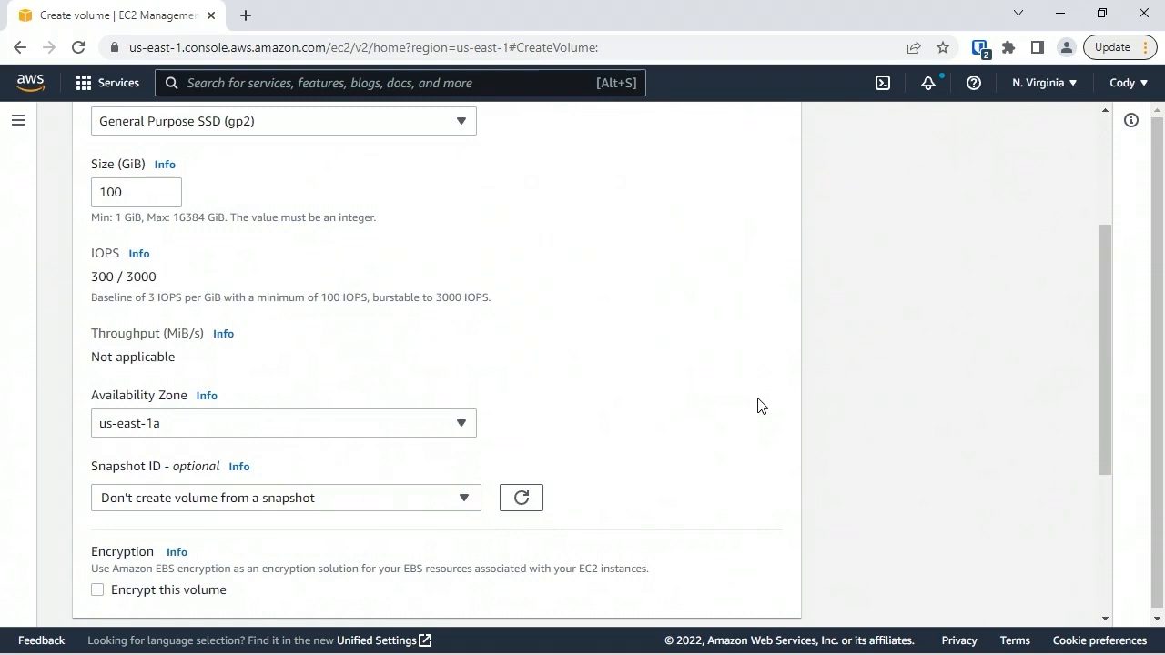
- Check the available regions and the availability zone choices for the new volume
left_click(1072, 85)
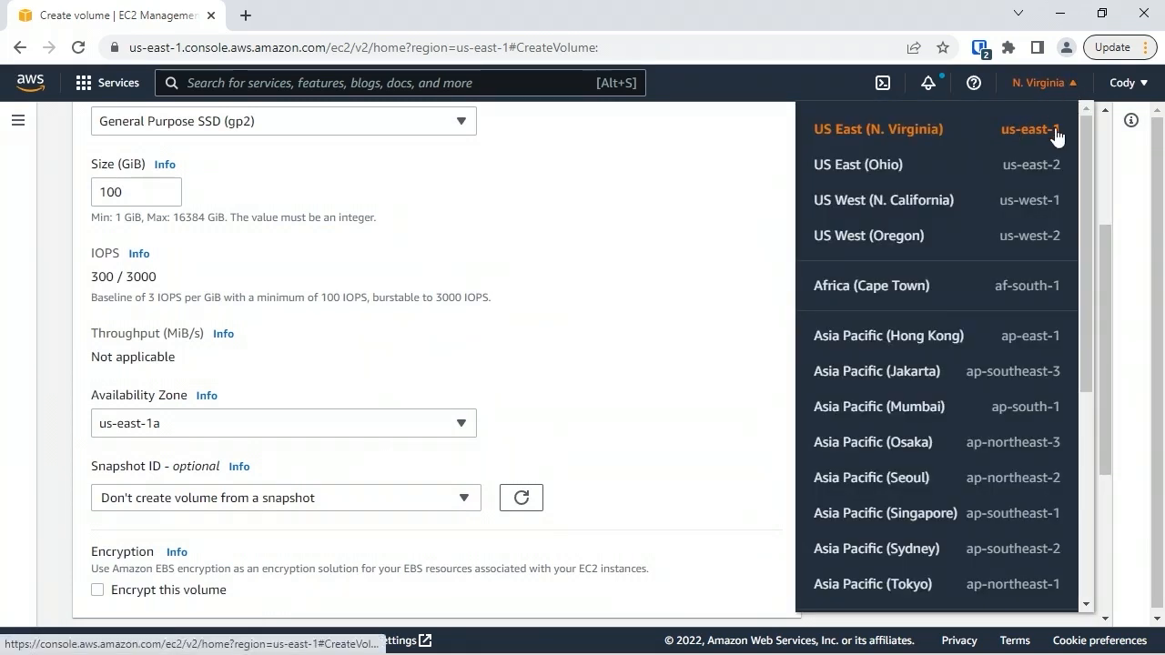
left_click(1054, 91)
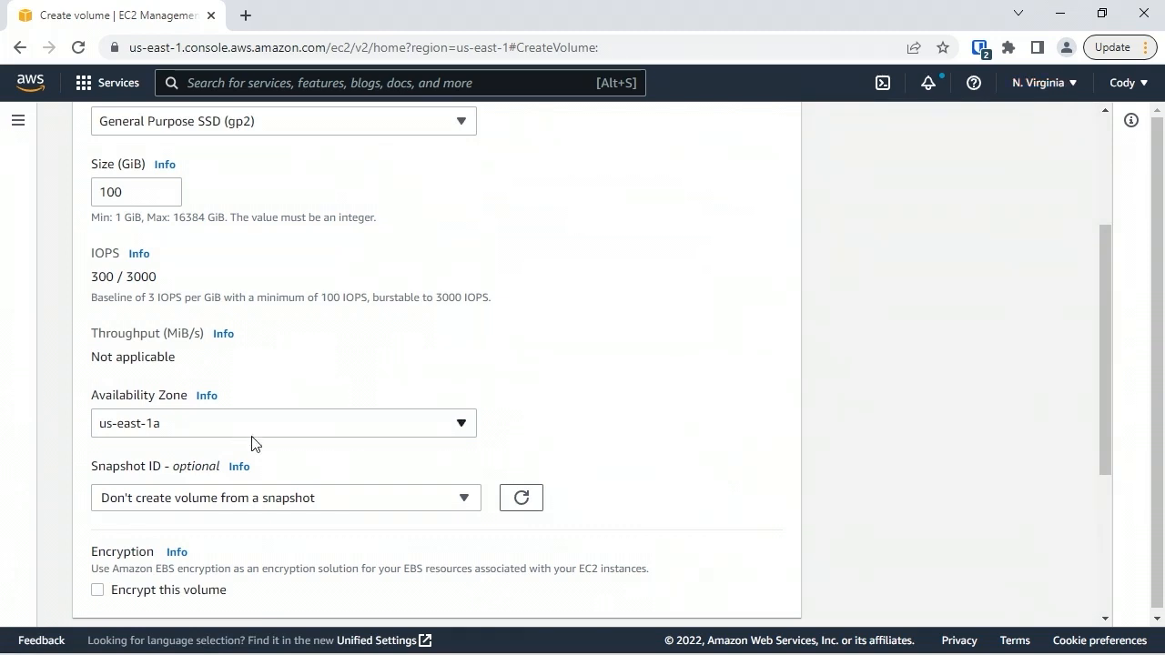
left_click(299, 430)
left_click(297, 426)
- Review the snapshot sources for the new volume and keep the option "Don't create volume from a snapshot"
scroll(974, 416, "down", 2)
left_click(234, 349)
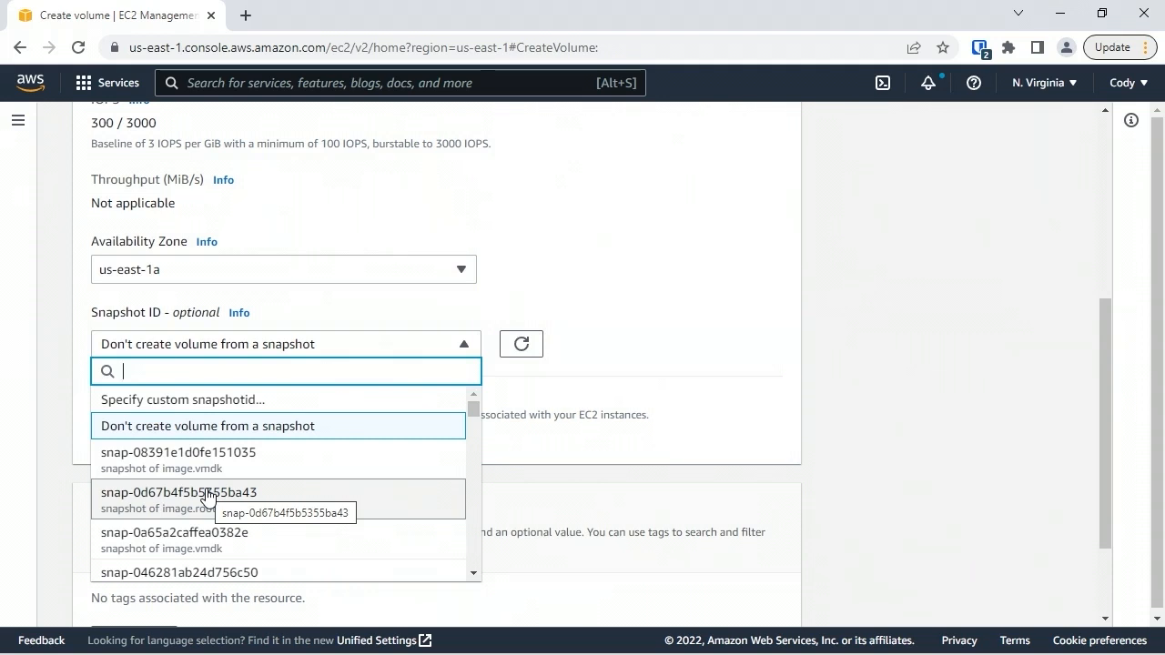
left_click(276, 428)
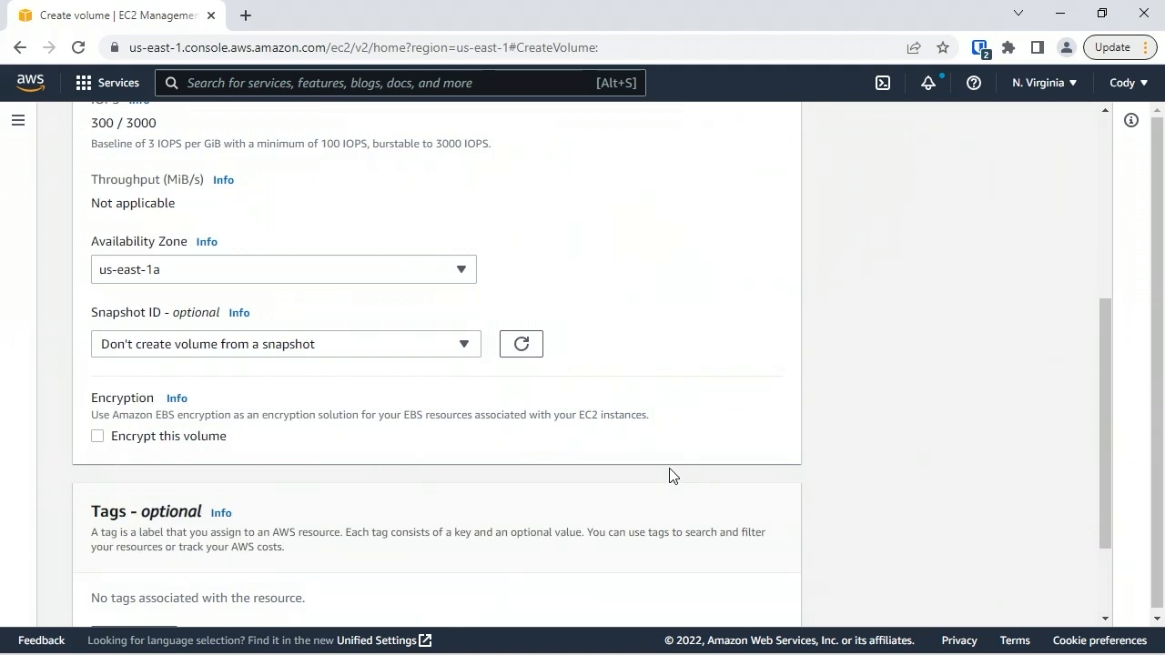
- Enable encryption for the volume with the (default) aws/ebs KMS key
left_click(98, 437)
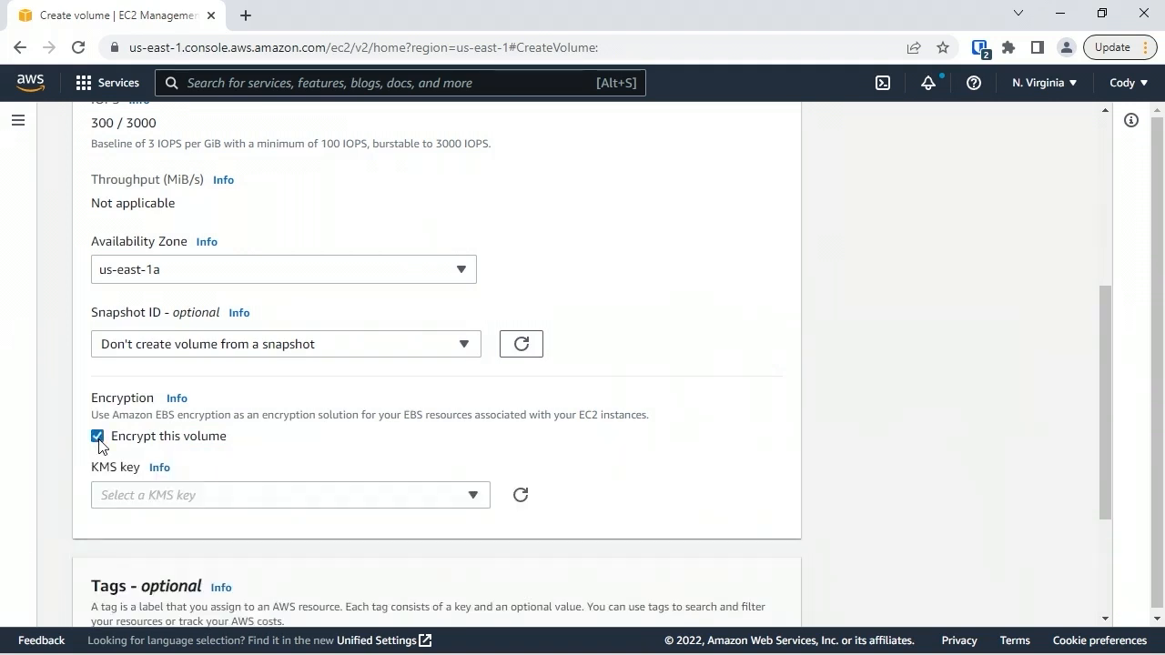
left_click(278, 505)
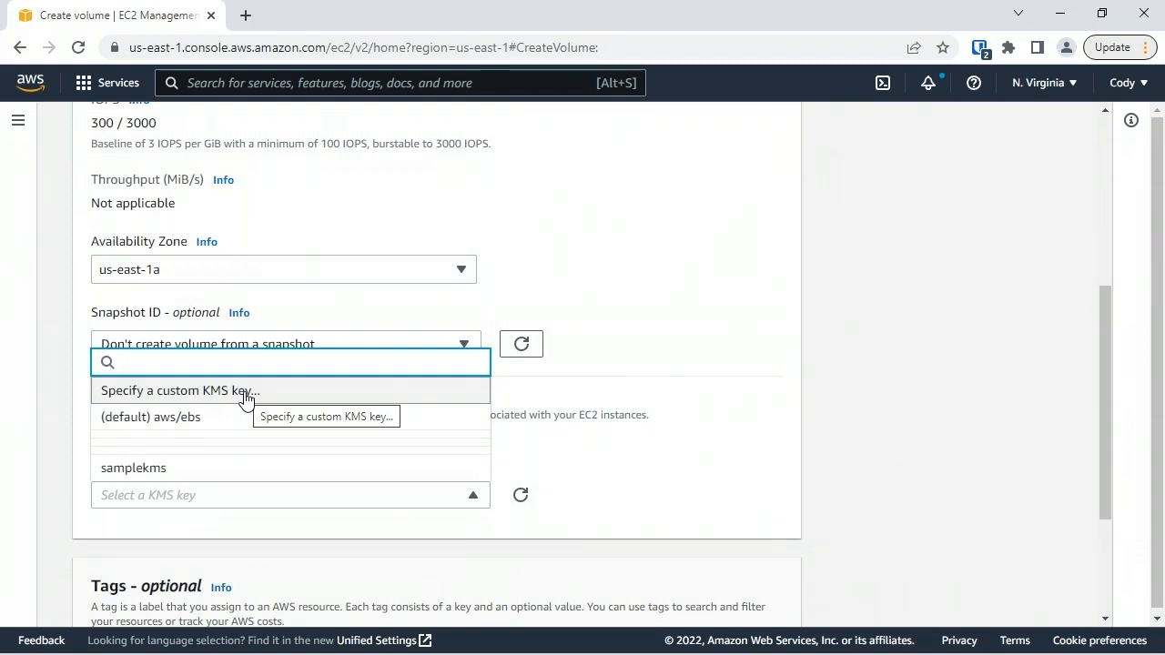
left_click(187, 417)
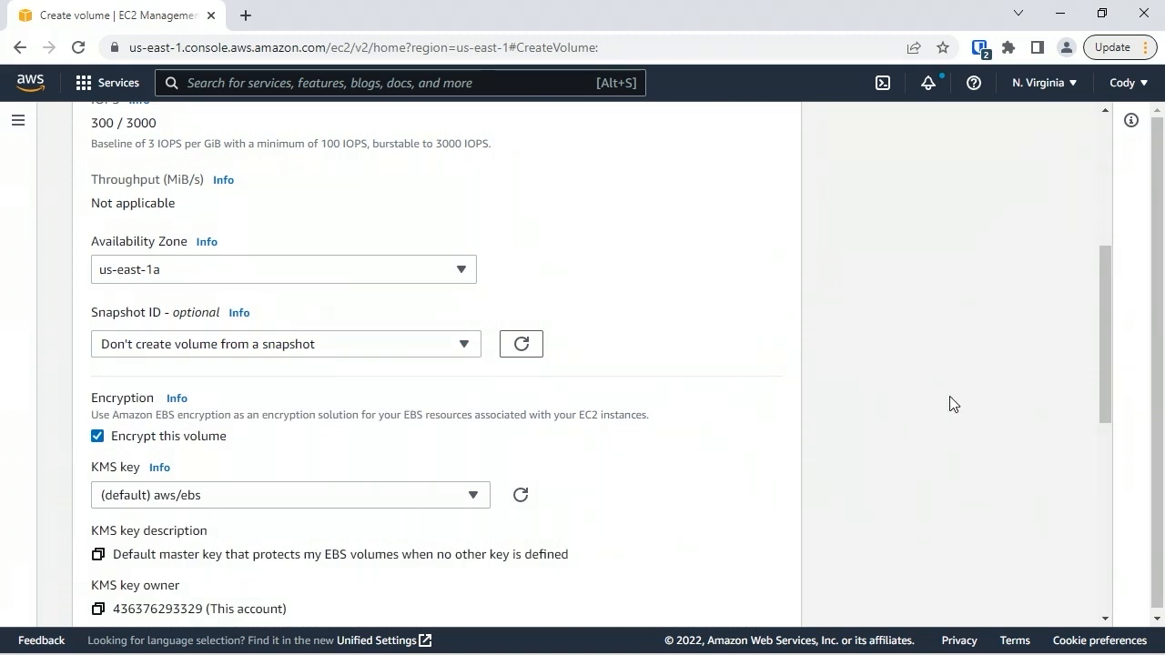
- Add a tag with key Name and value WindowsDataVol1, and create the volume
scroll(1040, 571, "down", 5)
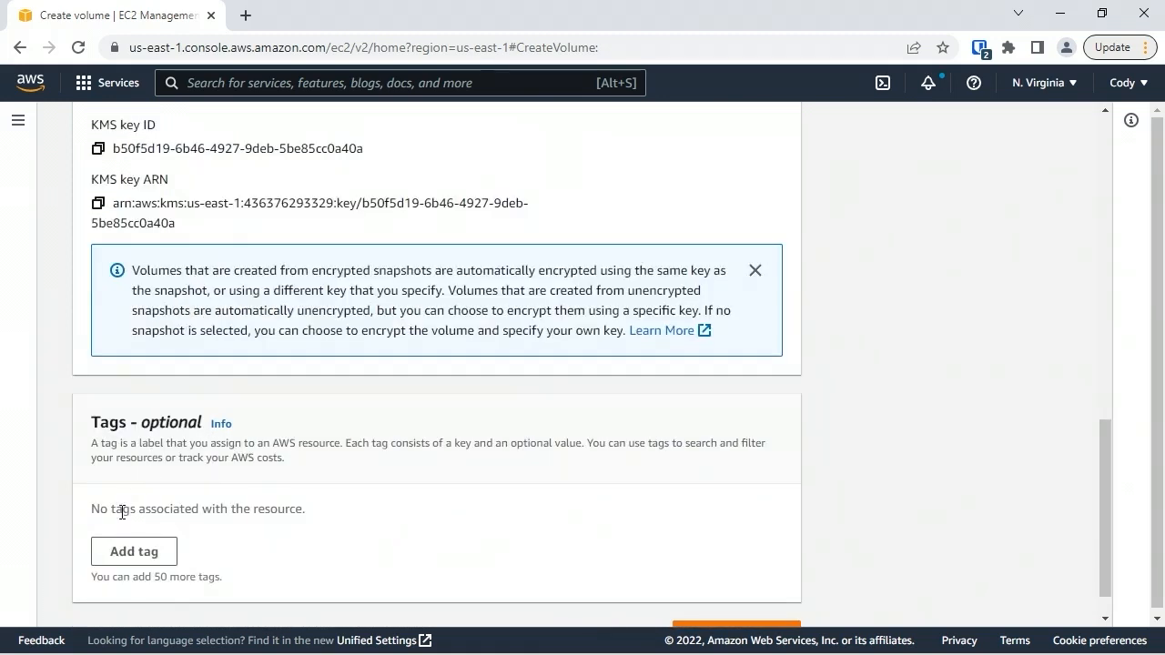
left_click(144, 559)
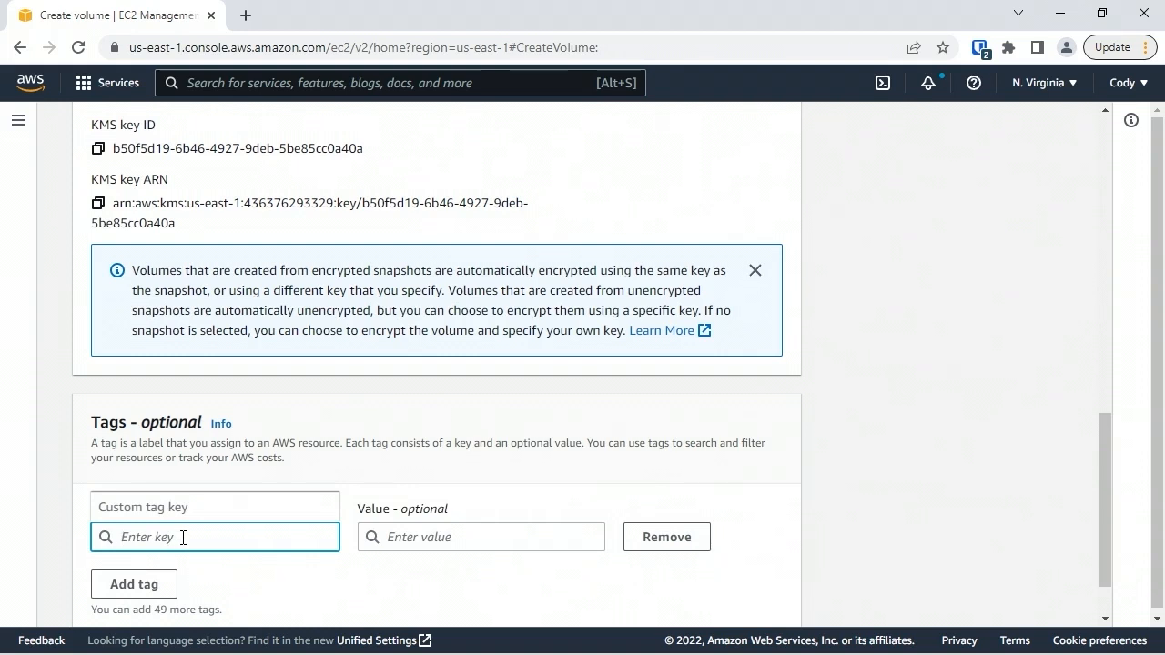
type("Name")
key("Tab")
type("WindowsDataVol1")
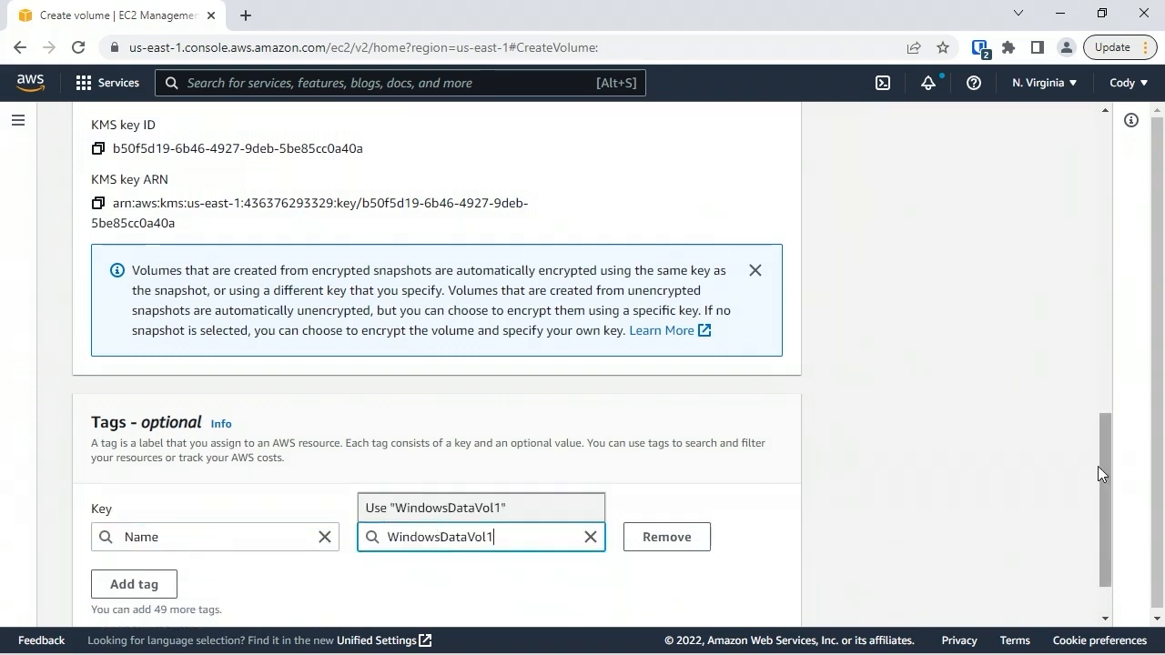
scroll(1099, 470, "down", 2)
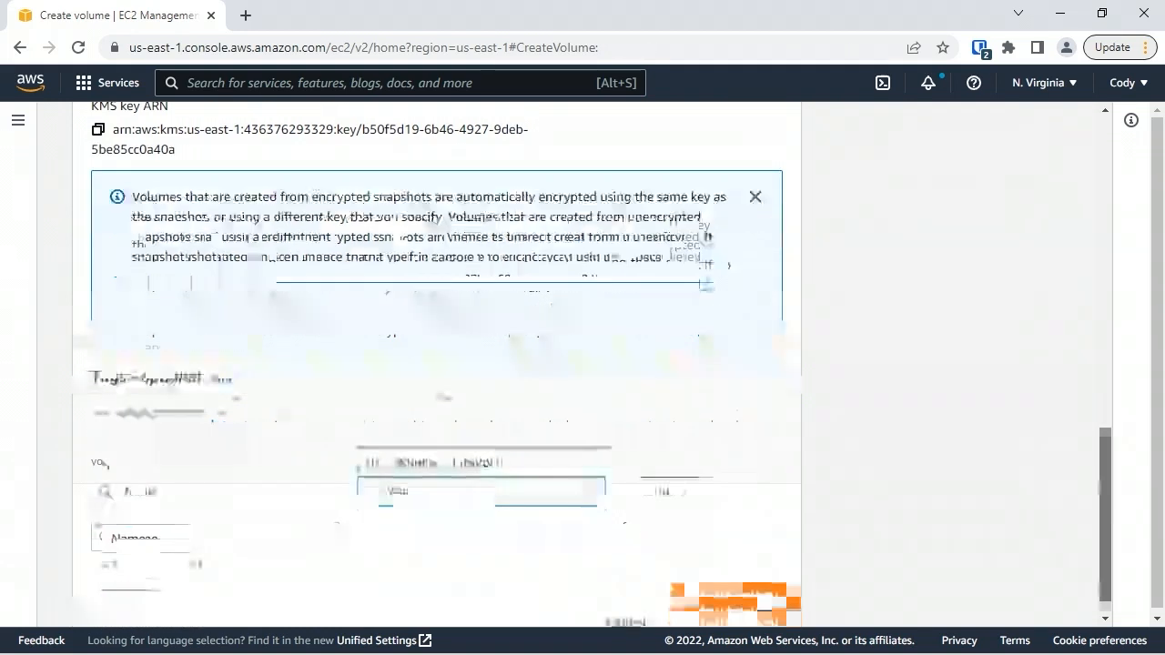
left_click(745, 594)
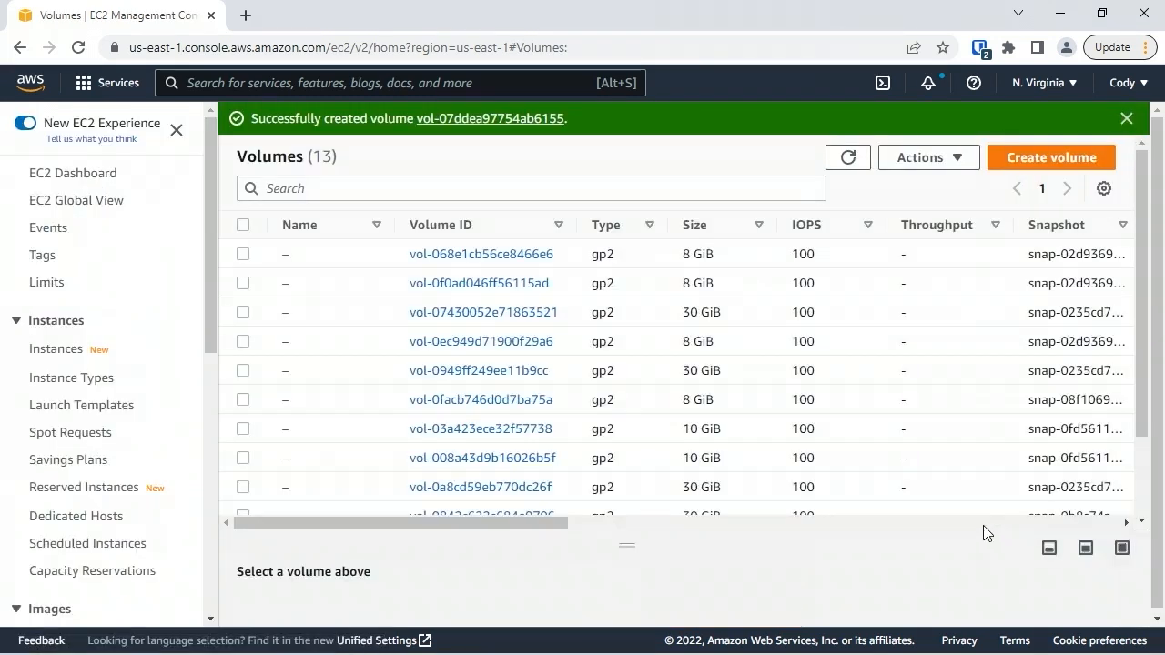
- Dismiss the creation notice, refresh the volumes list and widen the Name column to show full volume names
left_click(1125, 119)
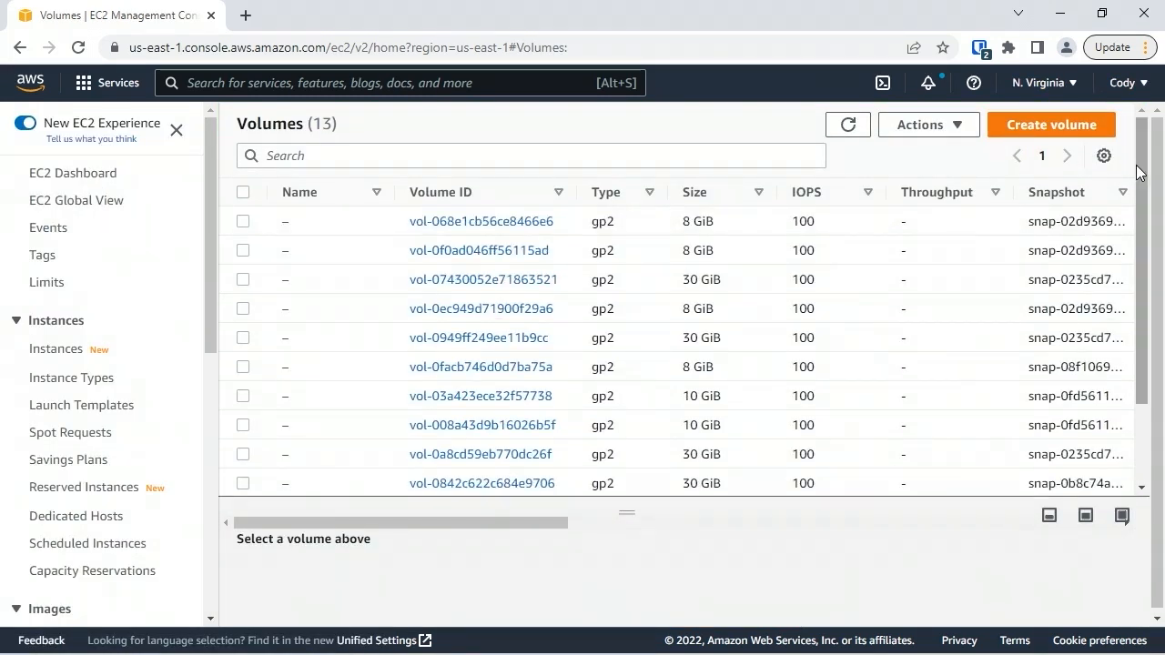
left_click_drag(1137, 168, 1131, 347)
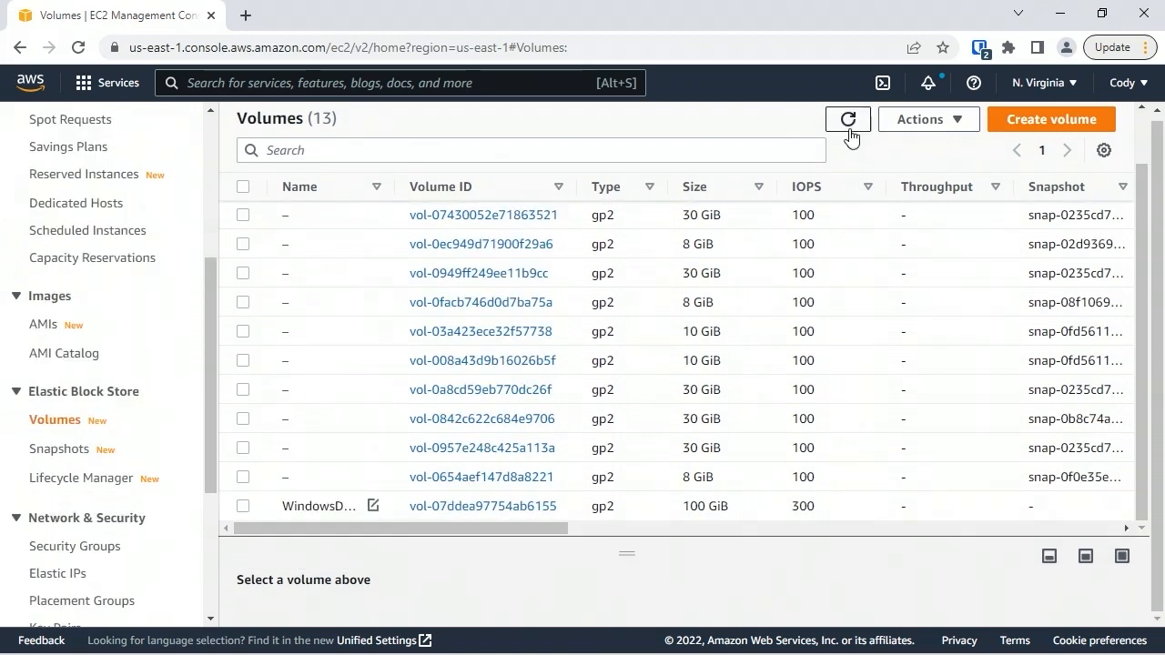
left_click(848, 129)
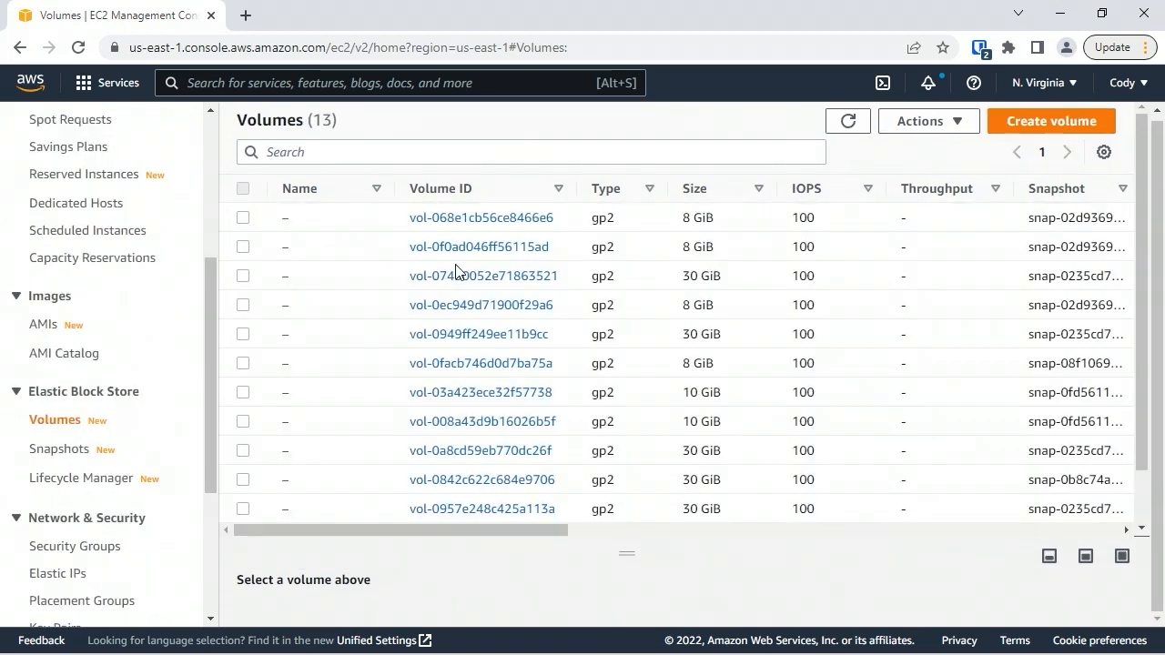
left_click_drag(395, 188, 431, 188)
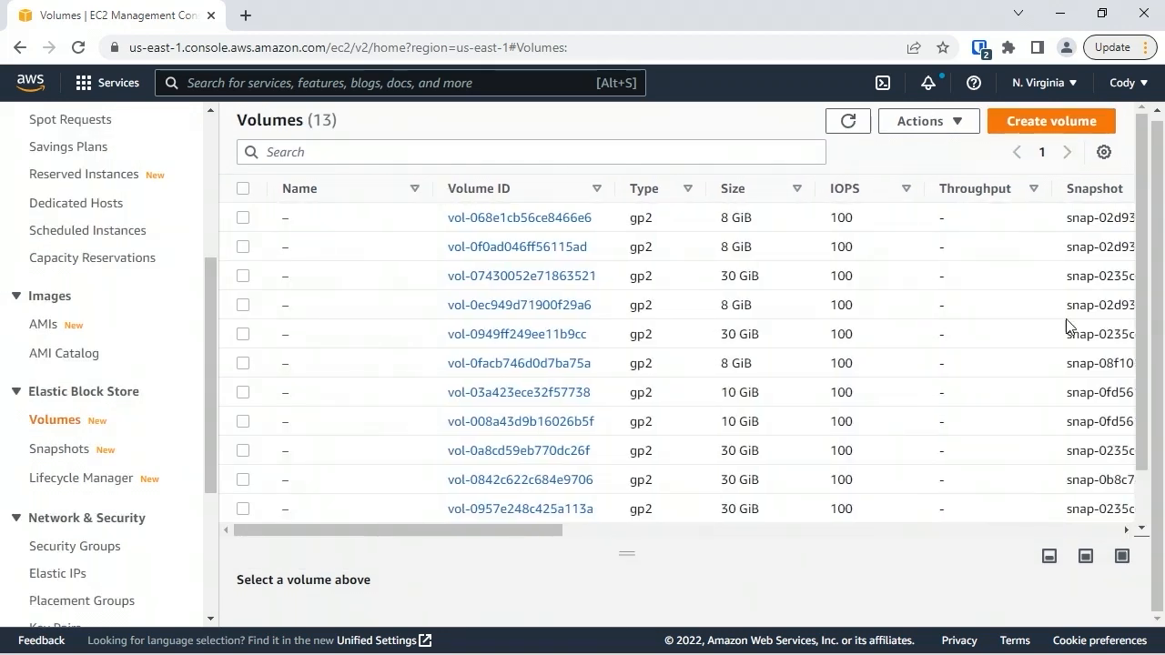
scroll(1144, 332, "down", 2)
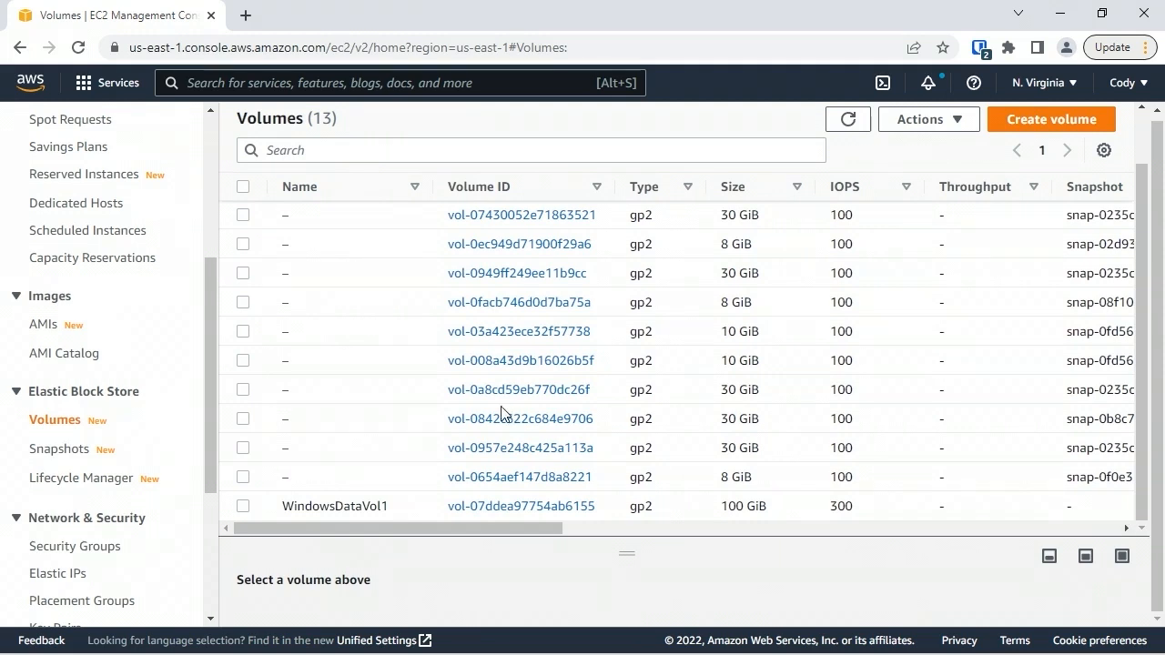
- Open the details of the WindowsDataVol1 volume and review its properties and monitoring metrics
left_click(514, 510)
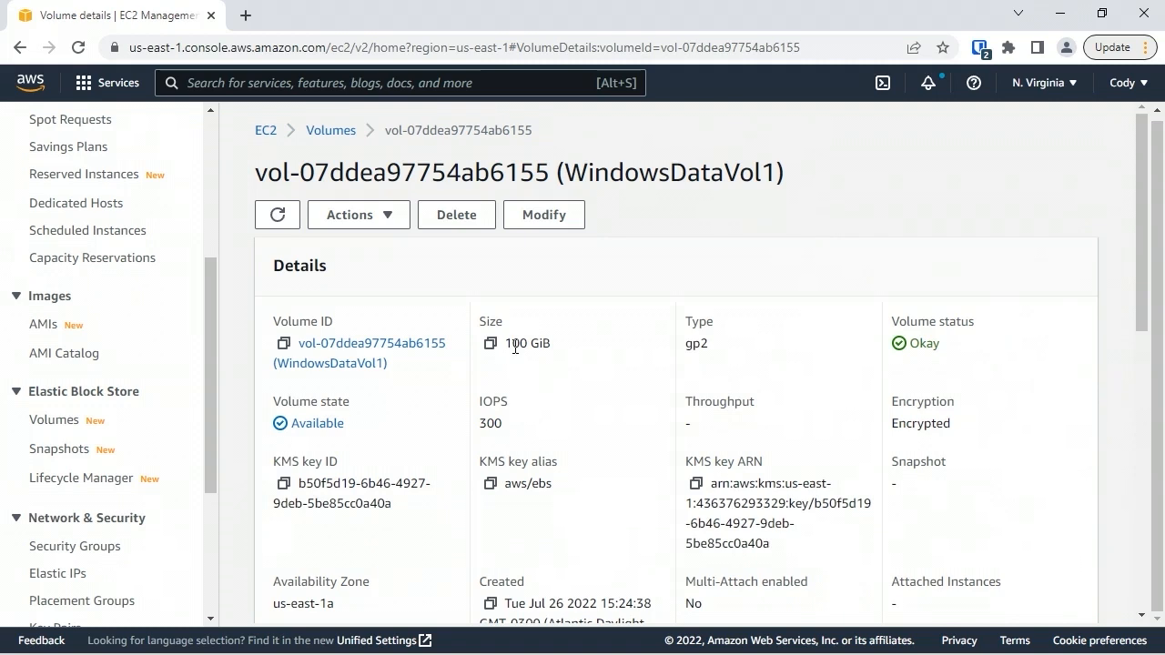
left_click_drag(1145, 323, 1149, 418)
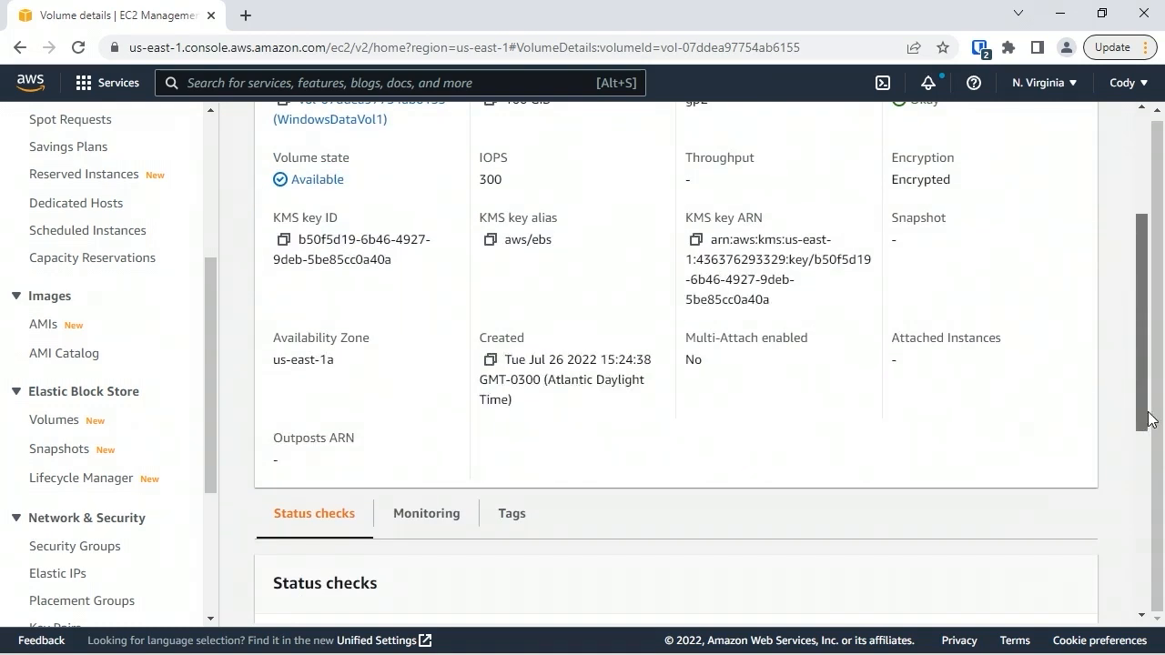
left_click(426, 513)
scroll(626, 265, "down", 3)
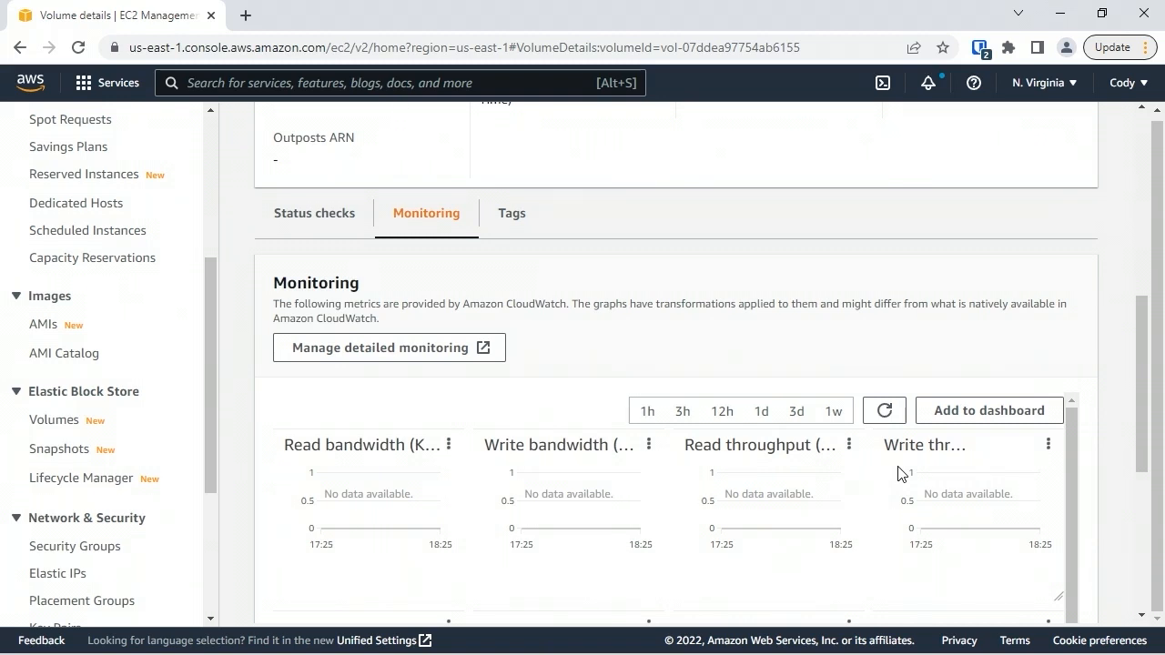
- Return to the volumes list and review the Modify volume settings for WindowsDataVol1, including the volume type choices
left_click(54, 420)
scroll(701, 360, "down", 2)
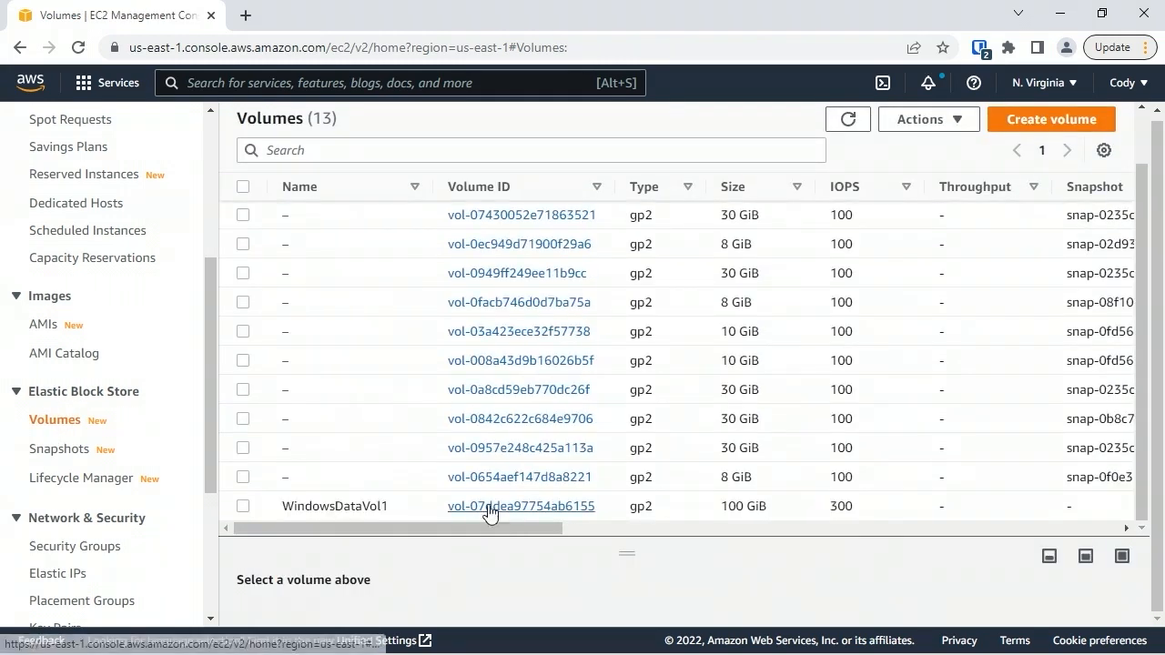
left_click(243, 507)
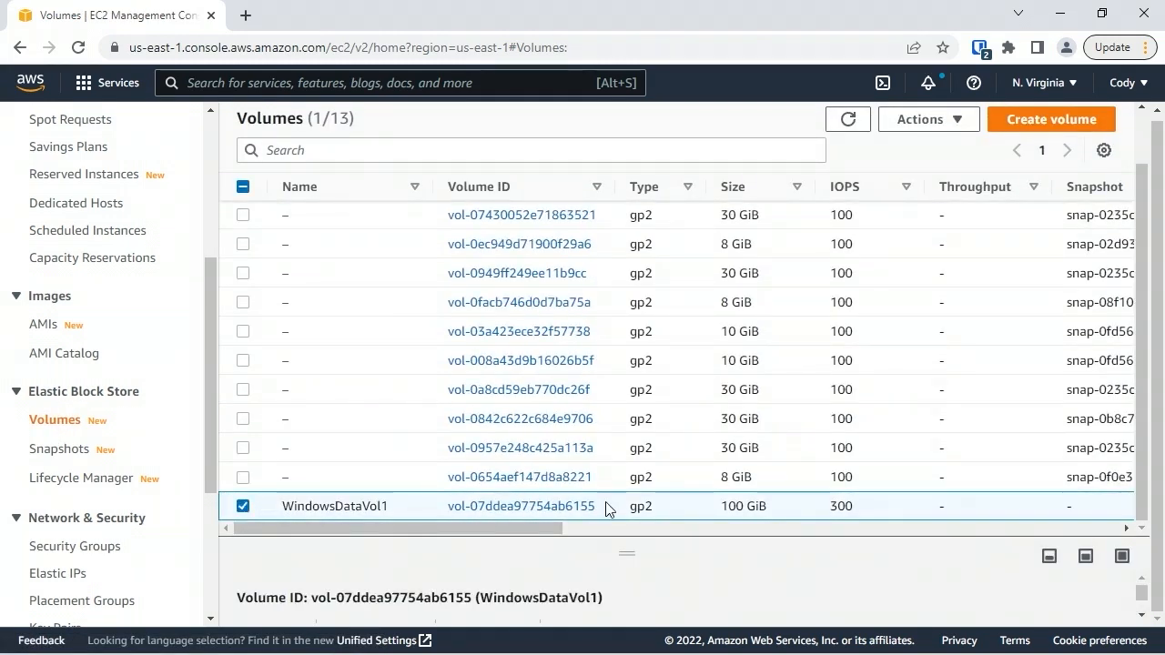
left_click(961, 121)
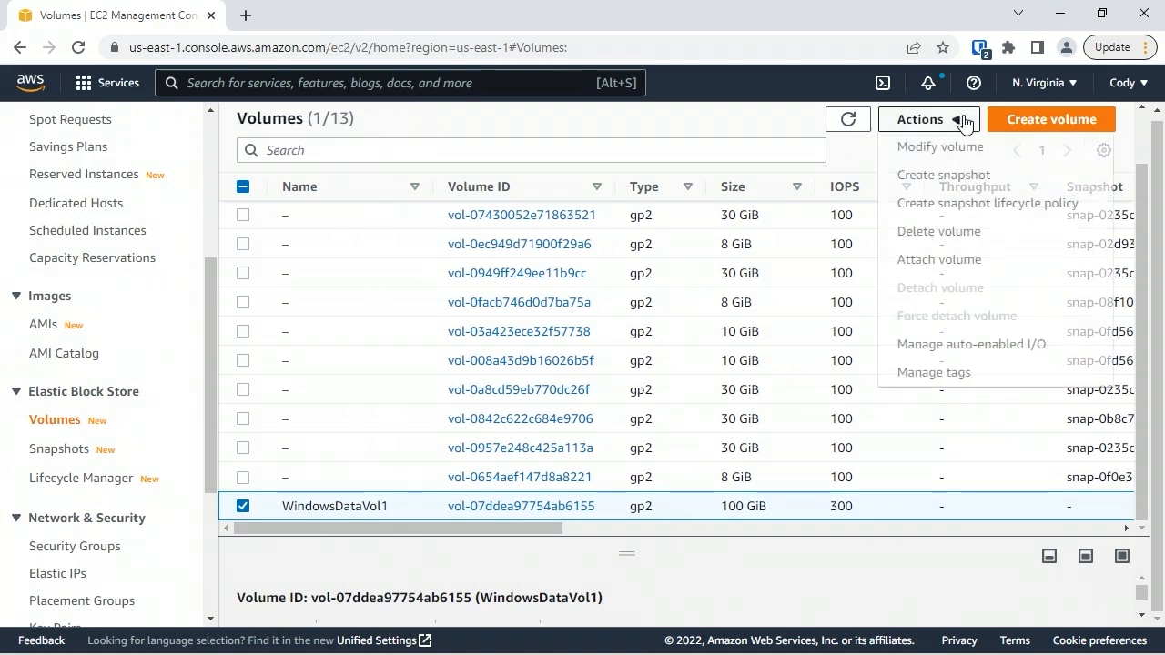
left_click(935, 147)
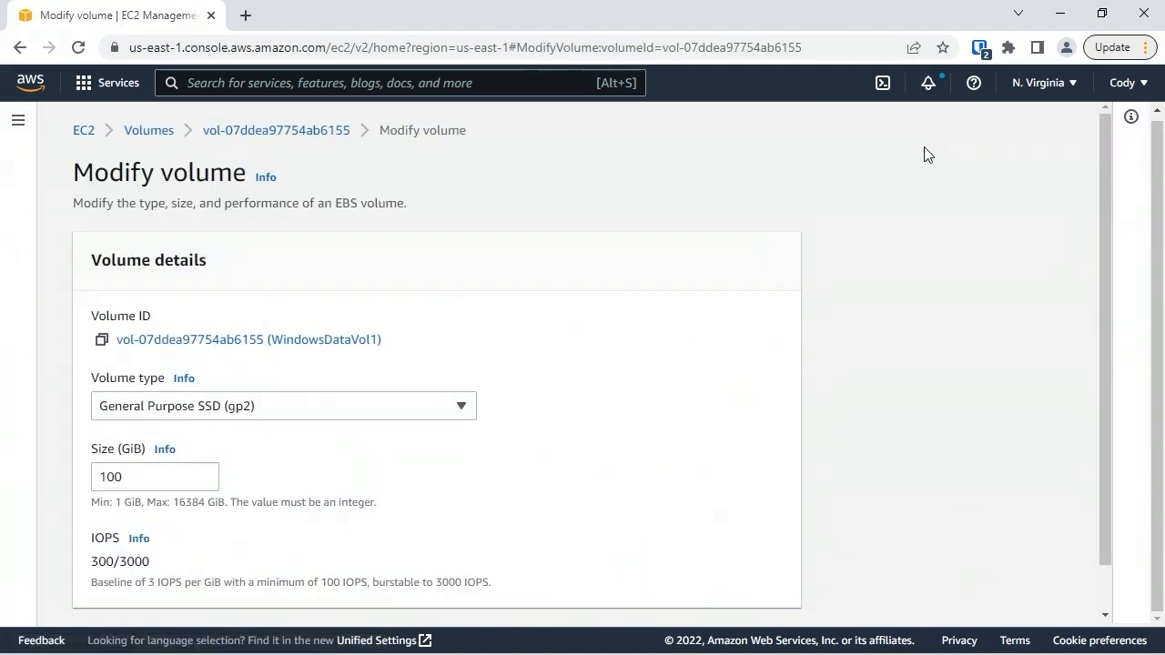
scroll(1104, 320, "down", 1)
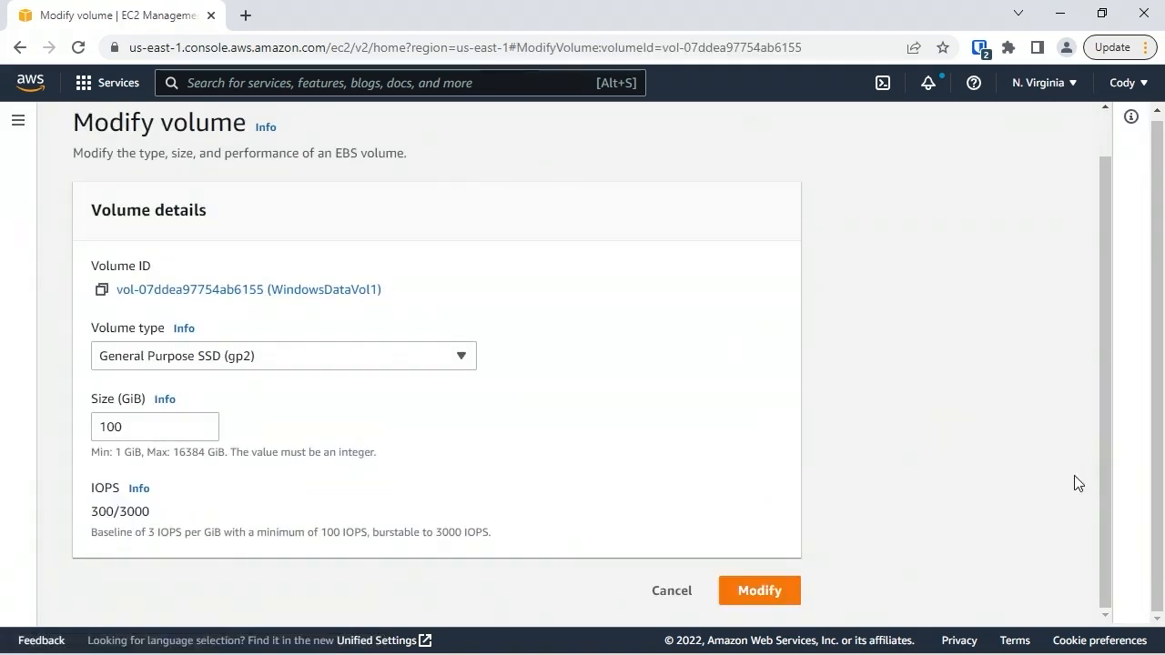
left_click(293, 356)
left_click(293, 356)
- Create a snapshot of the WindowsDataVol1 volume with the description Snapshot1
left_click(967, 122)
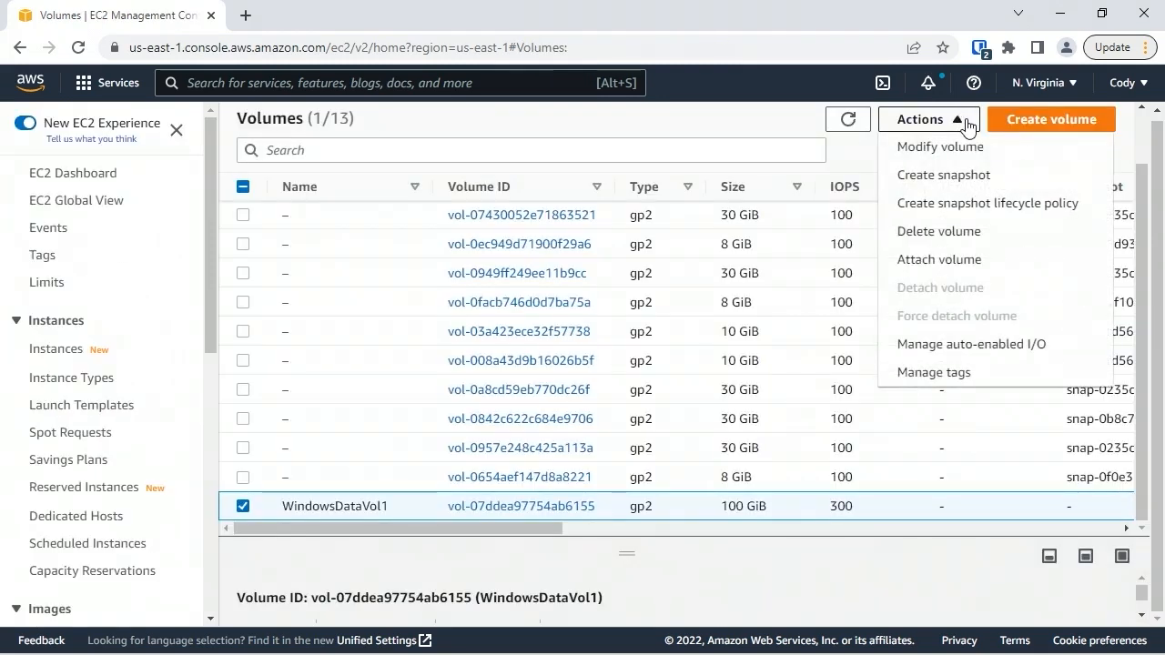
left_click(944, 178)
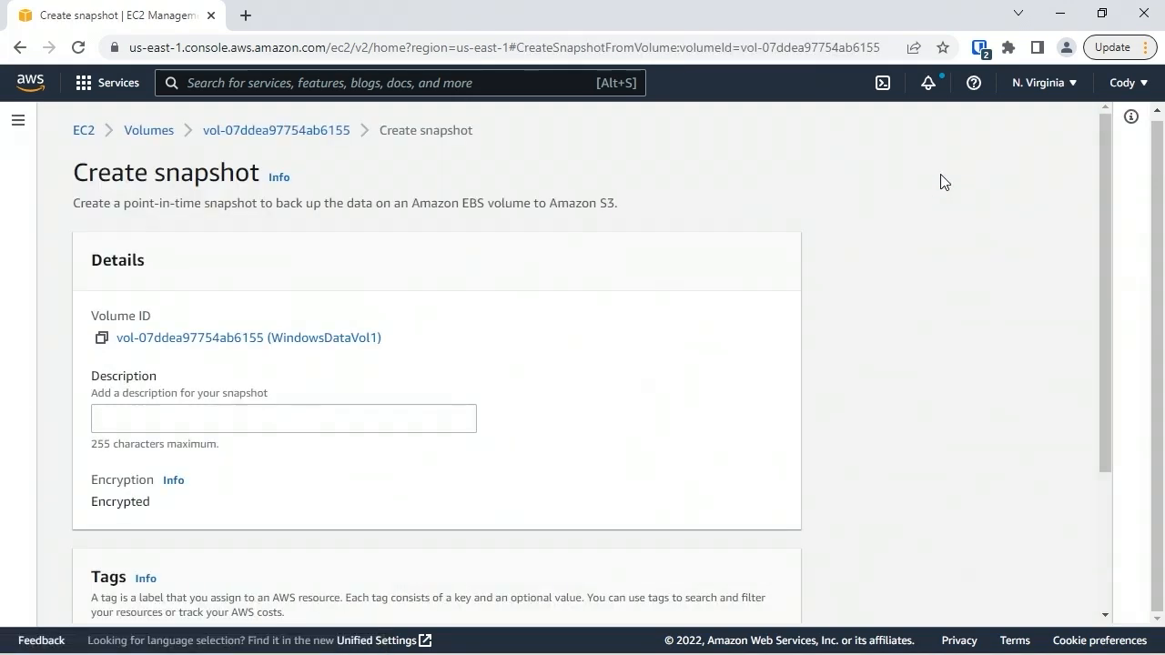
left_click(247, 419)
type("Sn")
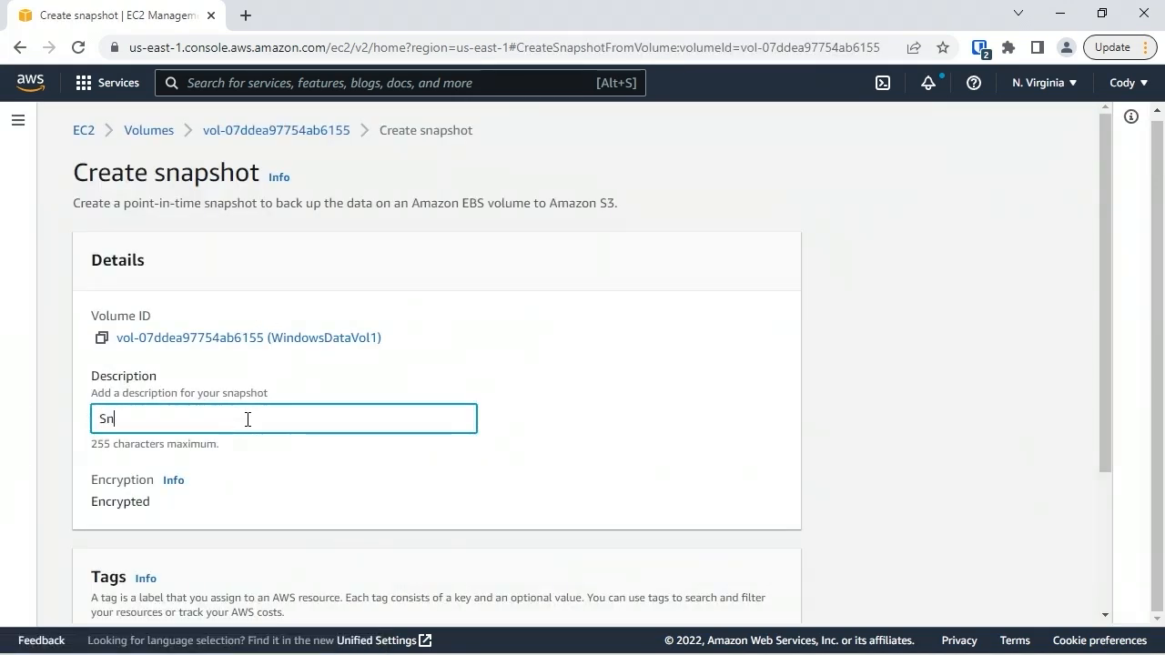
type("apshot1")
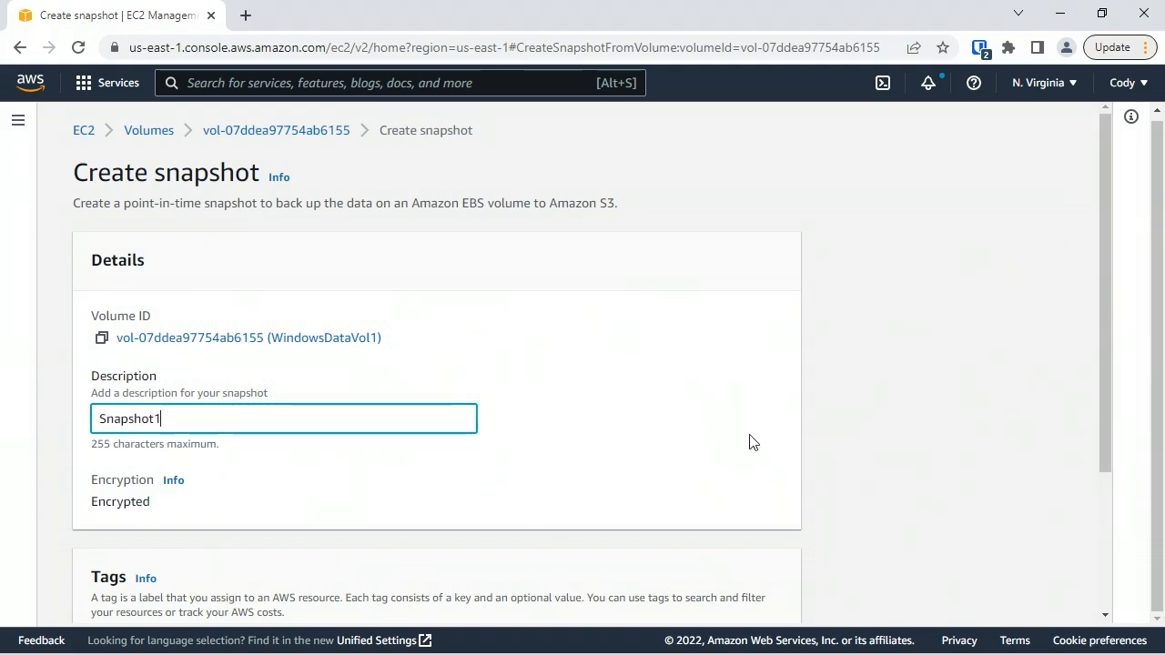
scroll(460, 370, "down", 3)
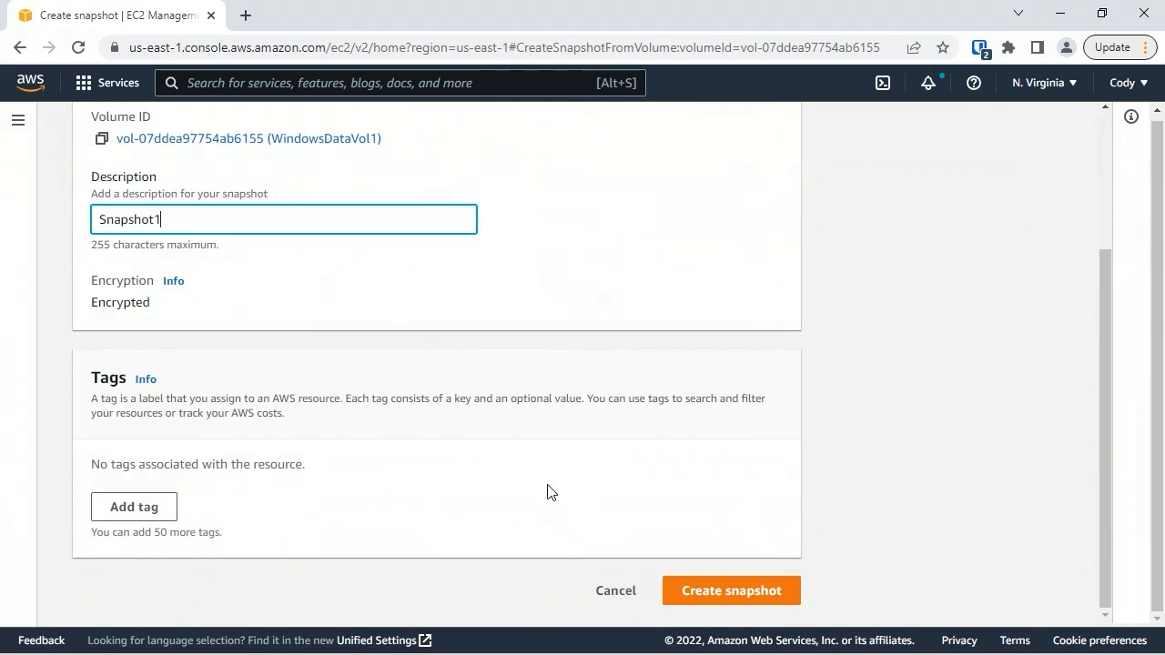
left_click(746, 599)
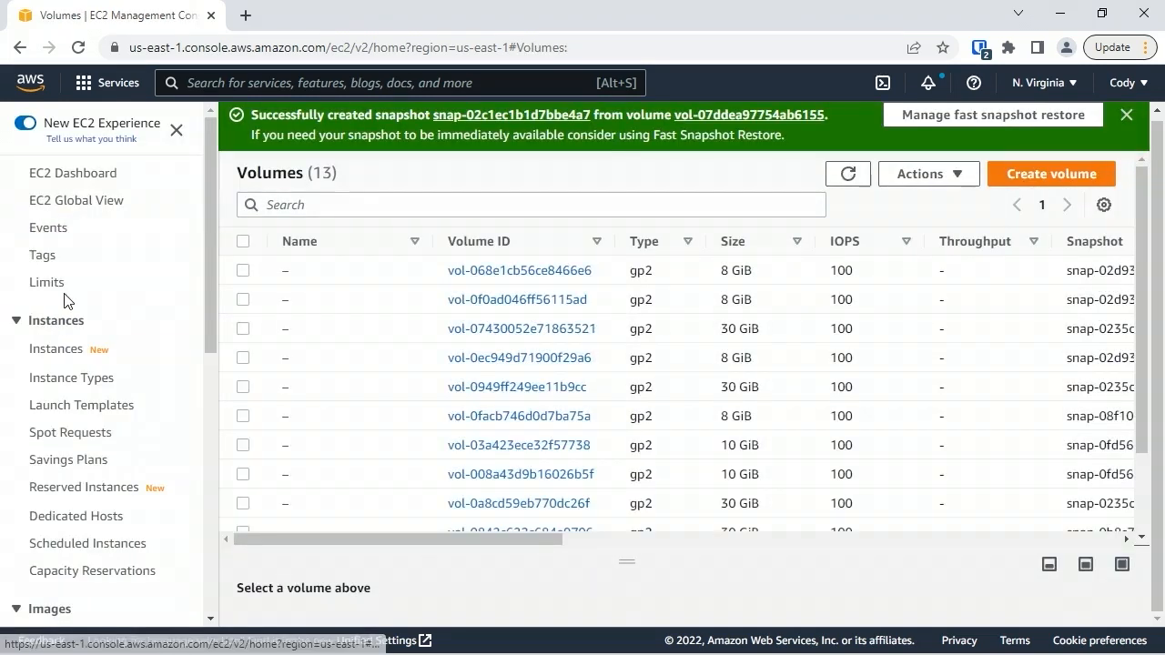
- Go to the EBS snapshots list, select the Snapshot1 snapshot and check which actions are available for it
left_click_drag(207, 317, 215, 499)
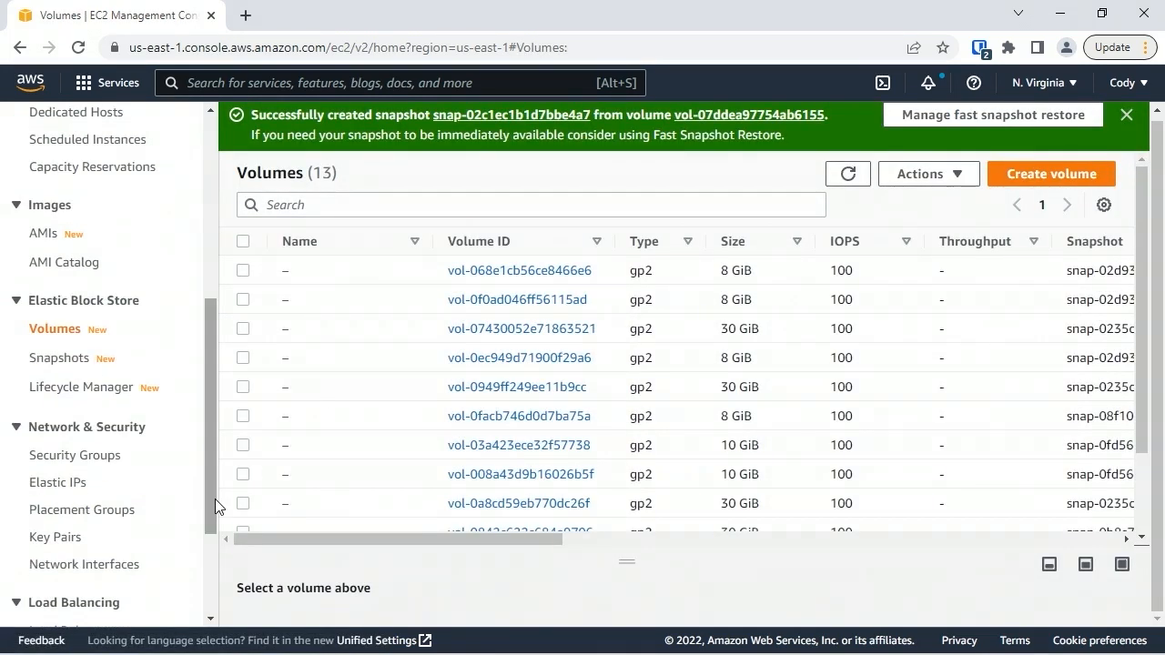
left_click(72, 360)
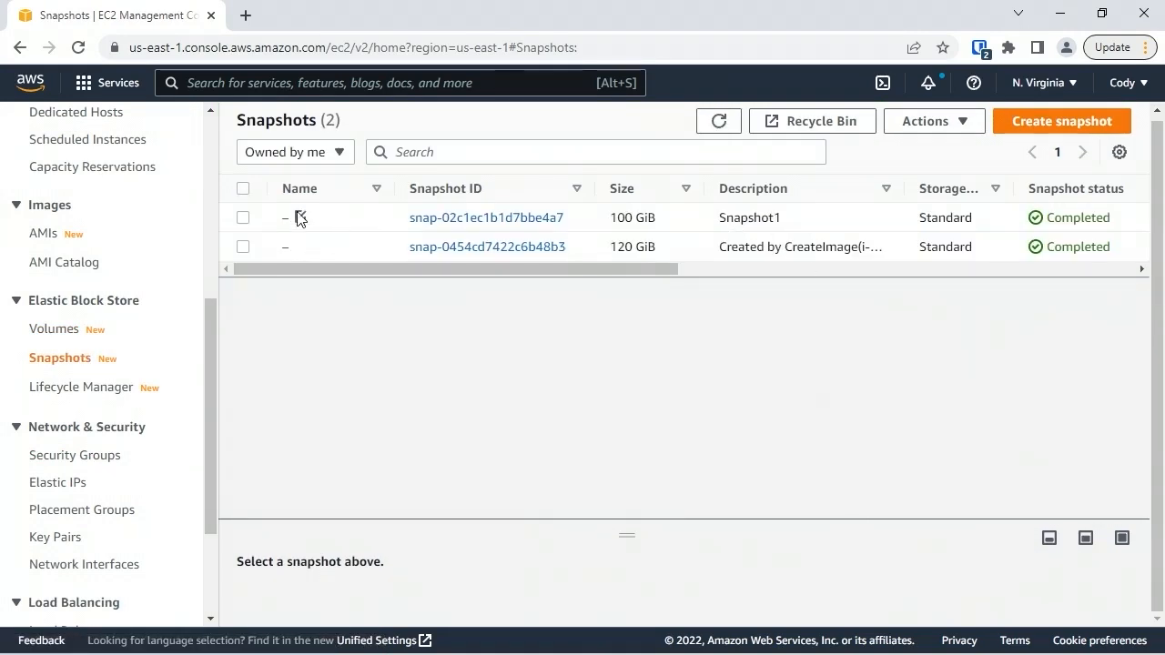
left_click(243, 217)
left_click(930, 131)
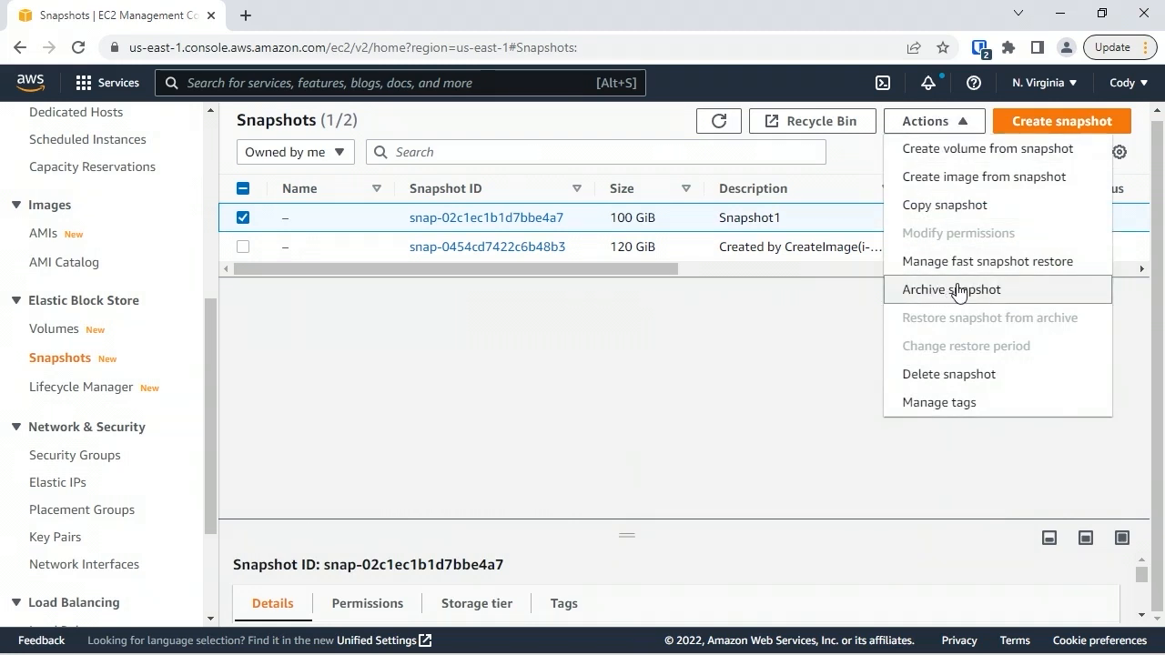
- Return to the volumes list, review the Attach volume options for WindowsDataVol1, and leave without attaching it
left_click(64, 335)
left_click(248, 507)
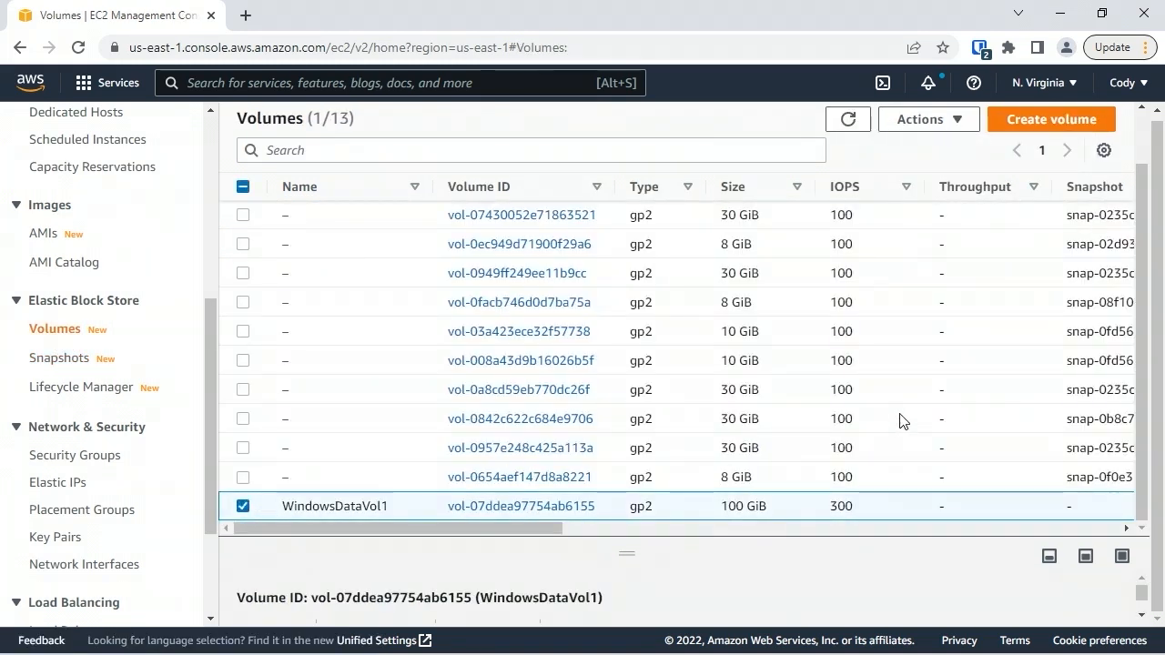
left_click(965, 126)
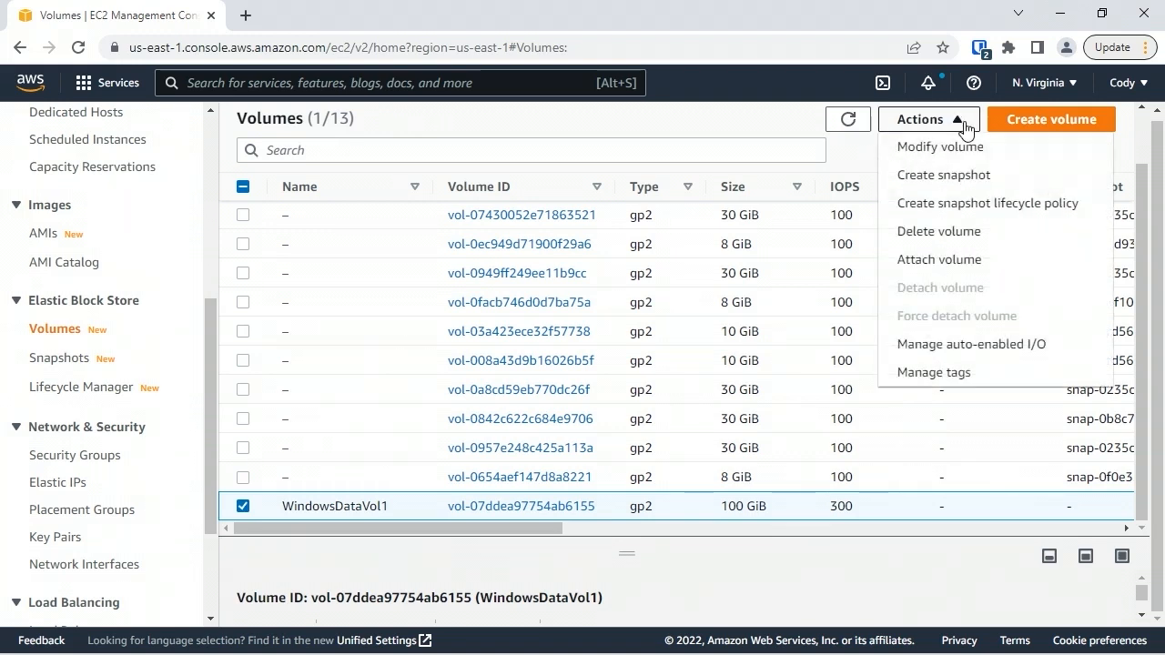
left_click(948, 260)
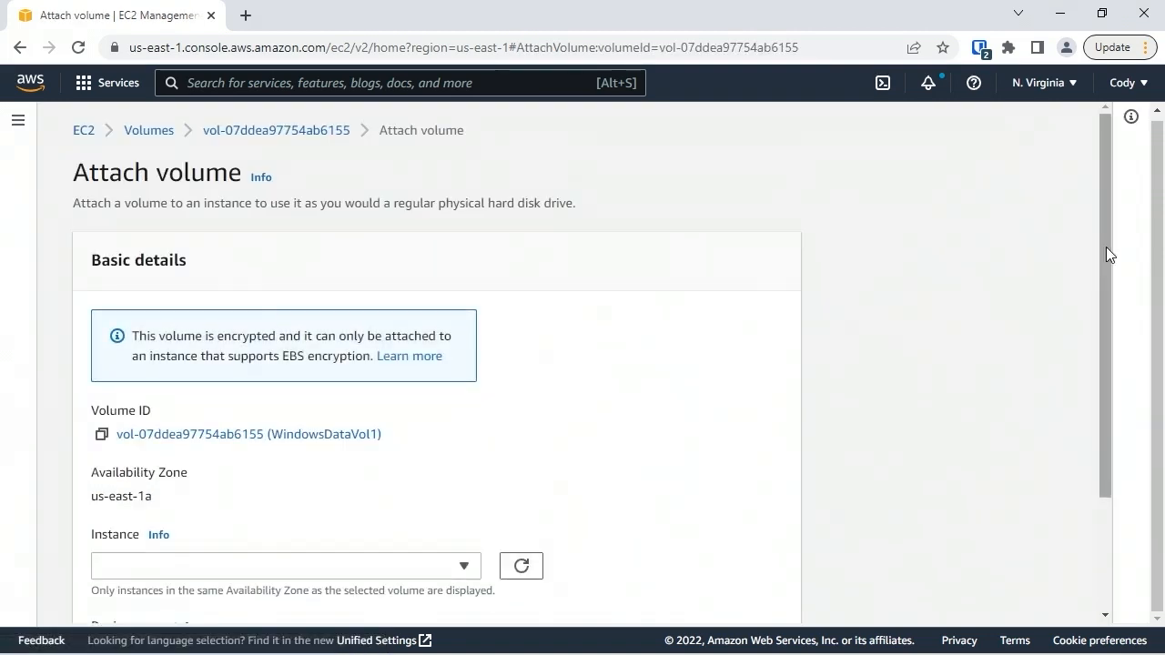
left_click_drag(1106, 250, 1106, 327)
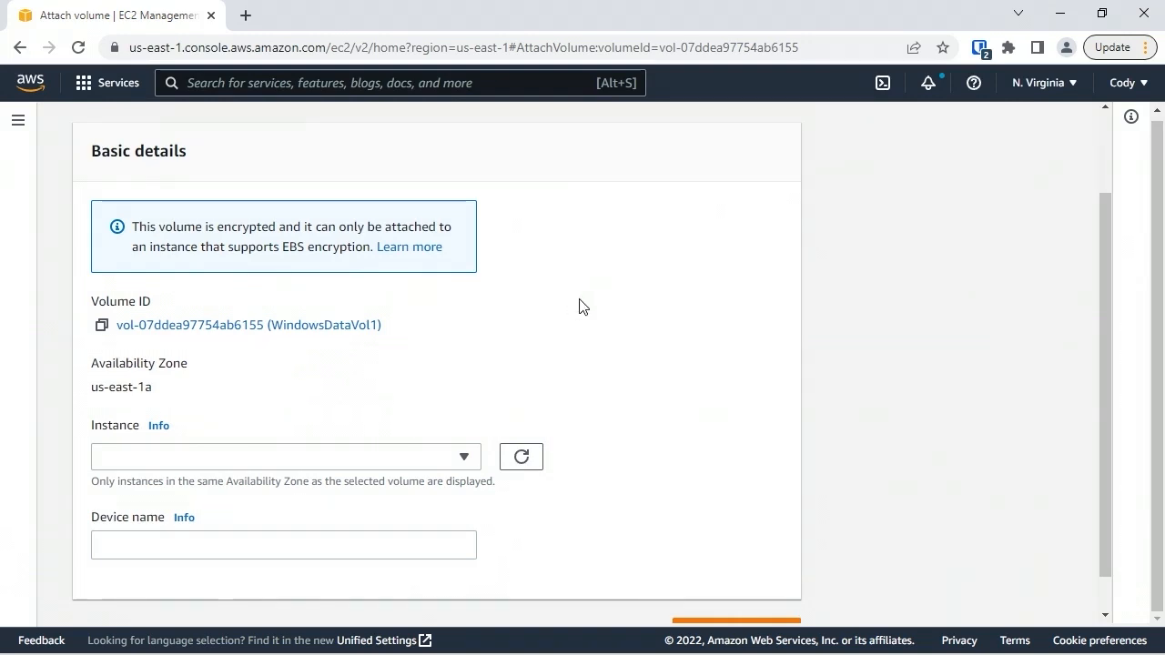
scroll(1099, 309, "down", 1)
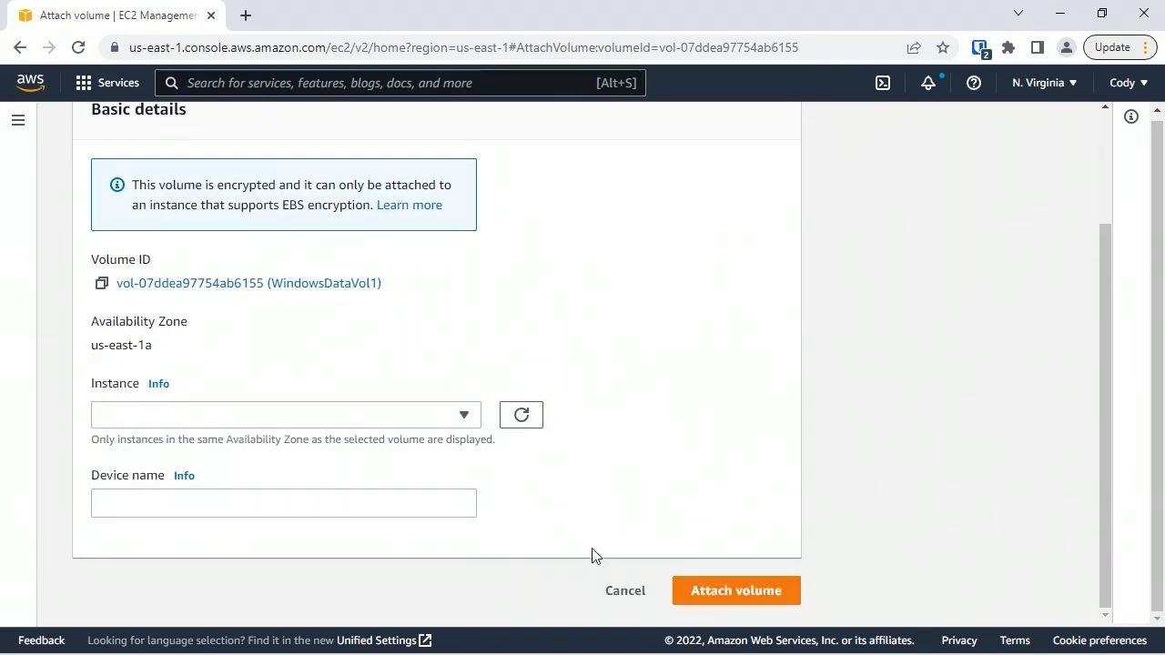
left_click(624, 591)
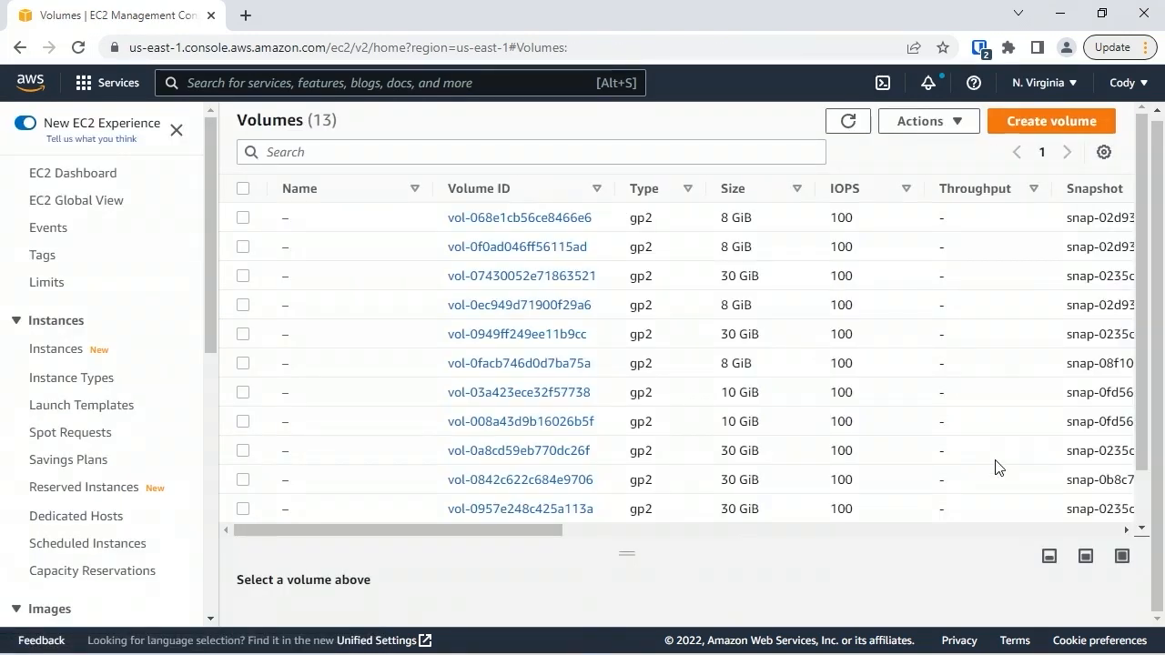
- Sort the volumes list by volume state in ascending order and select the Available volume
left_click_drag(523, 528, 826, 496)
scroll(828, 492, "down", 2)
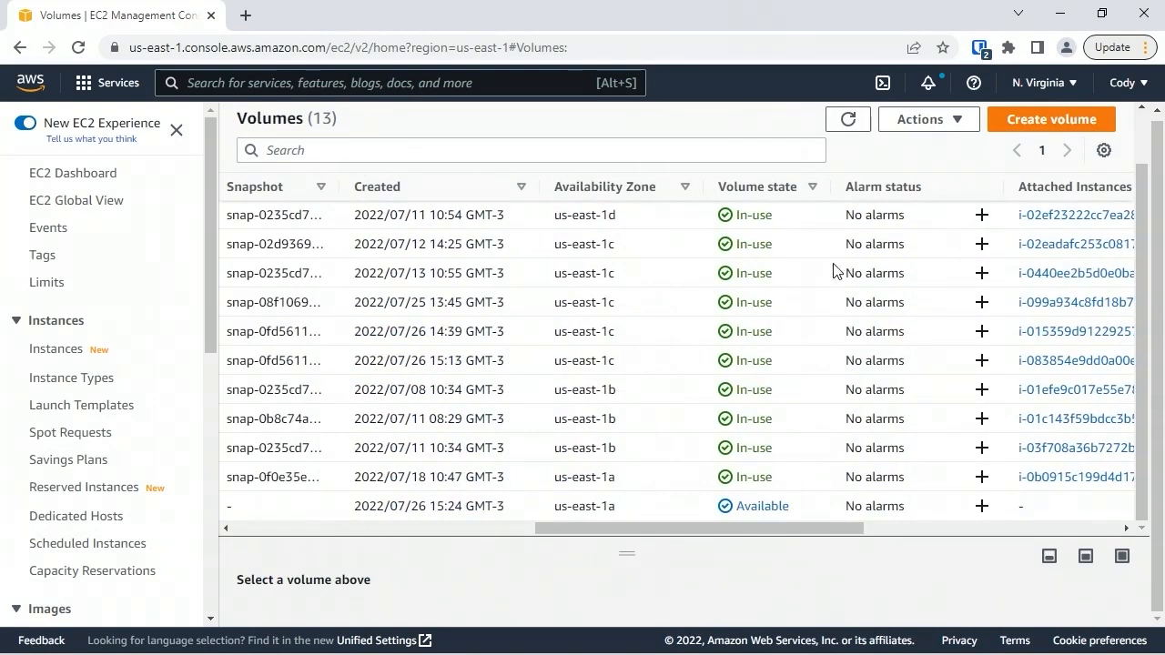
left_click(803, 186)
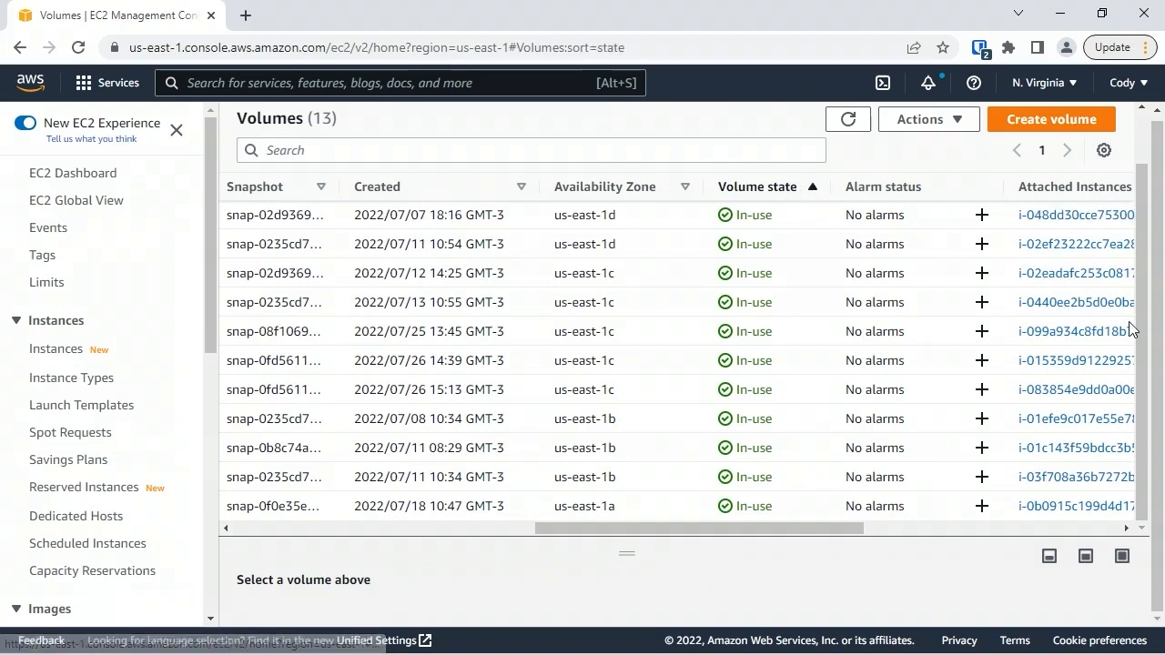
left_click_drag(1133, 330, 1127, 299)
left_click(809, 220)
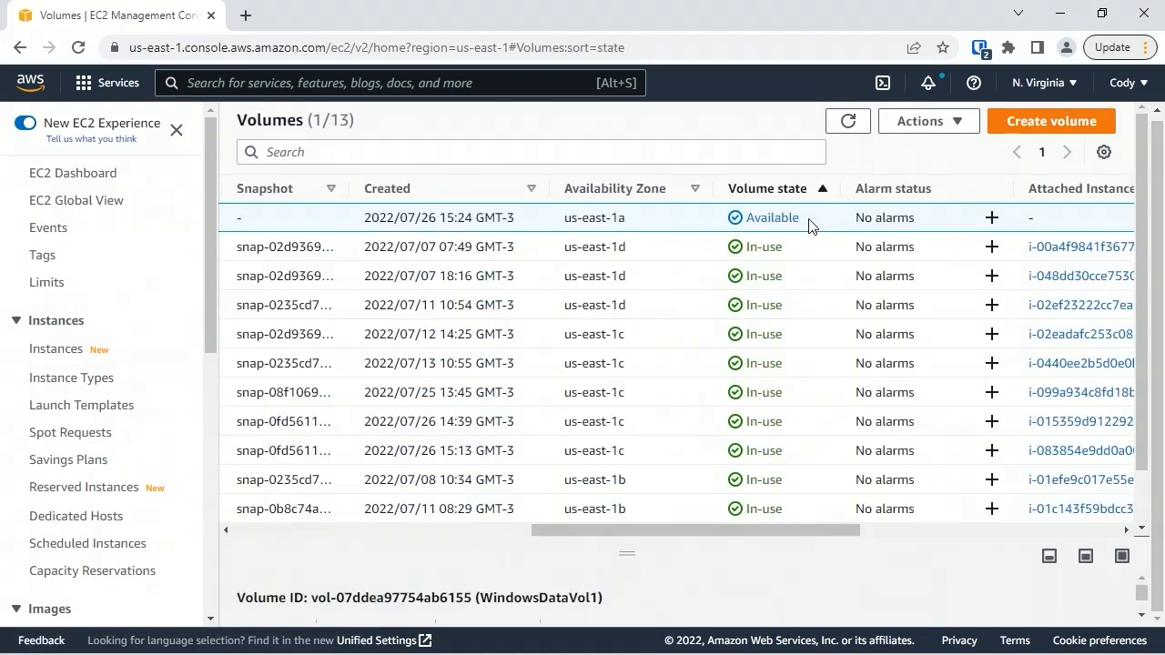